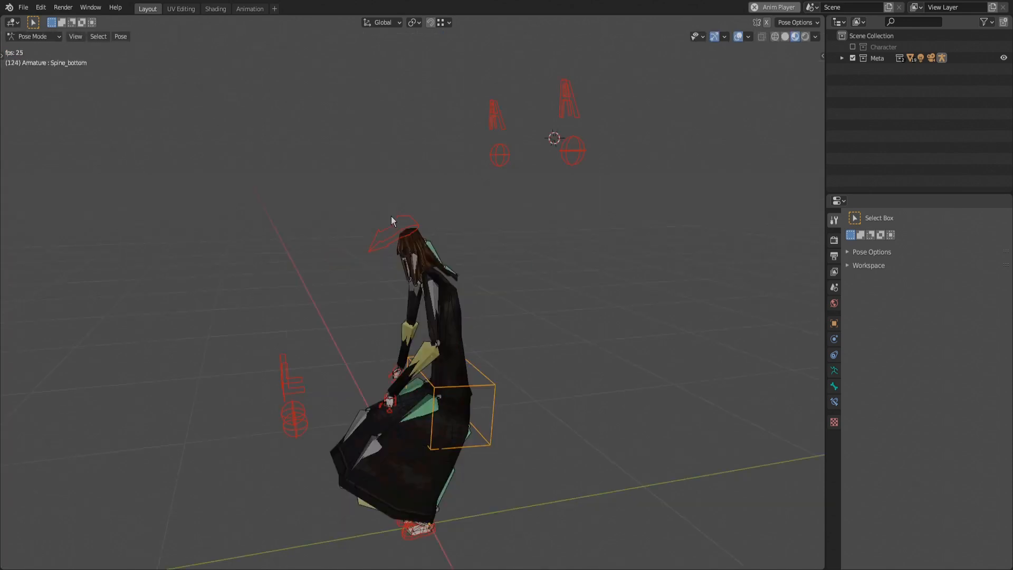
Step: Reposition the head control and shift the left elbow pole about -0.03 m along global X
click(391, 216)
key(g)
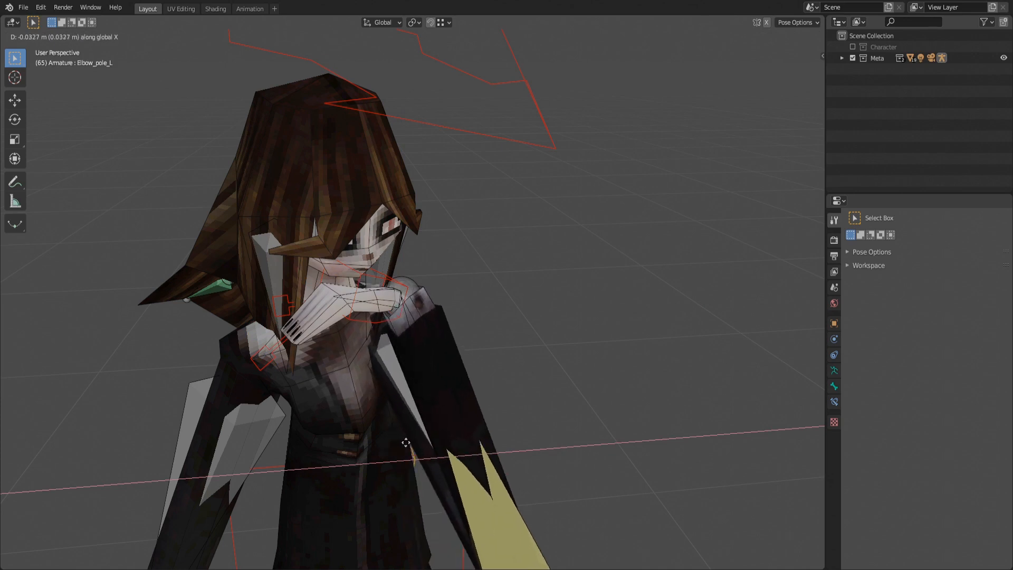
click(404, 441)
middle_drag(401, 437, 374, 395)
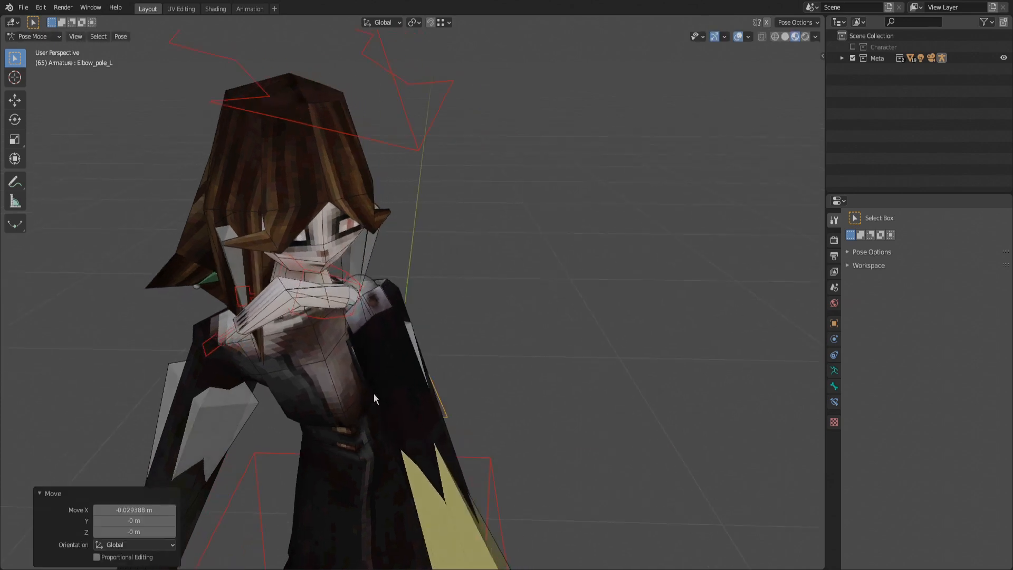
scroll(369, 392, up, 2)
Step: Move the left hand control horizontally and along Z below the face, and rotate the left fingers control
click(344, 377)
key(g)
key(shift+z)
click(356, 404)
key(g)
key(z)
click(355, 381)
click(173, 442)
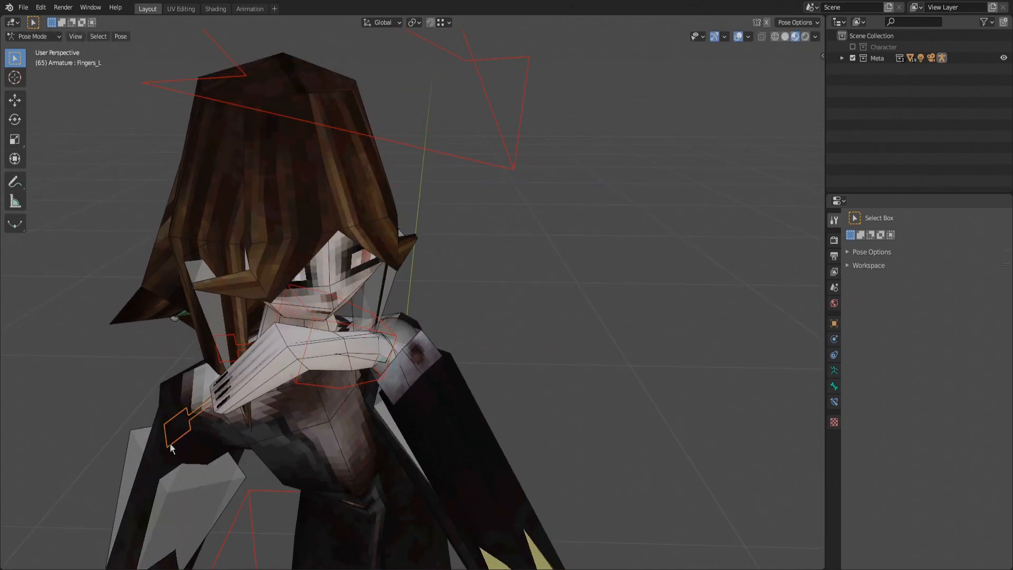
key(r)
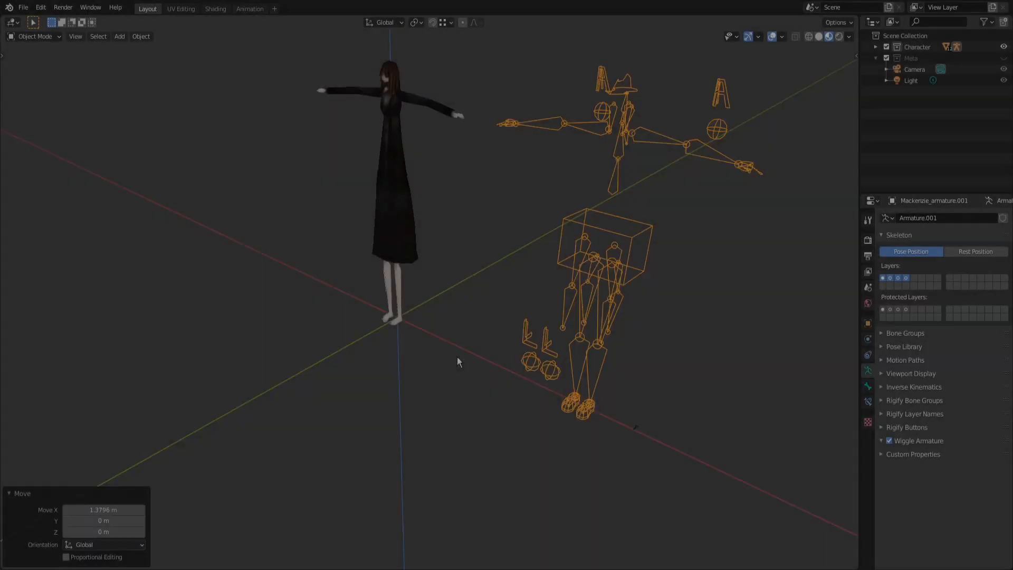
Step: Move the armature along the X axis in front view, back onto the character mesh at the origin
key(KP_1)
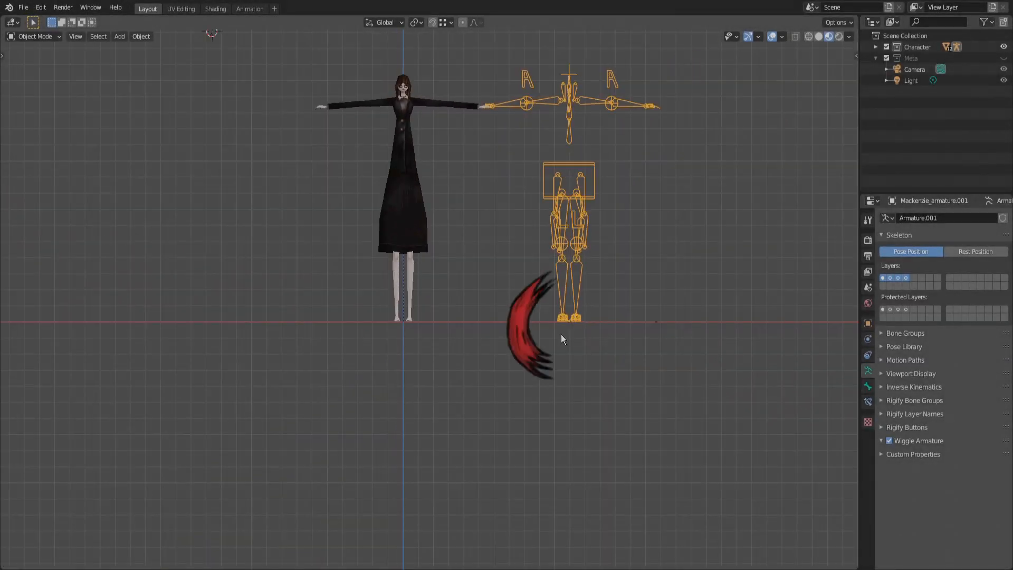
click(405, 311)
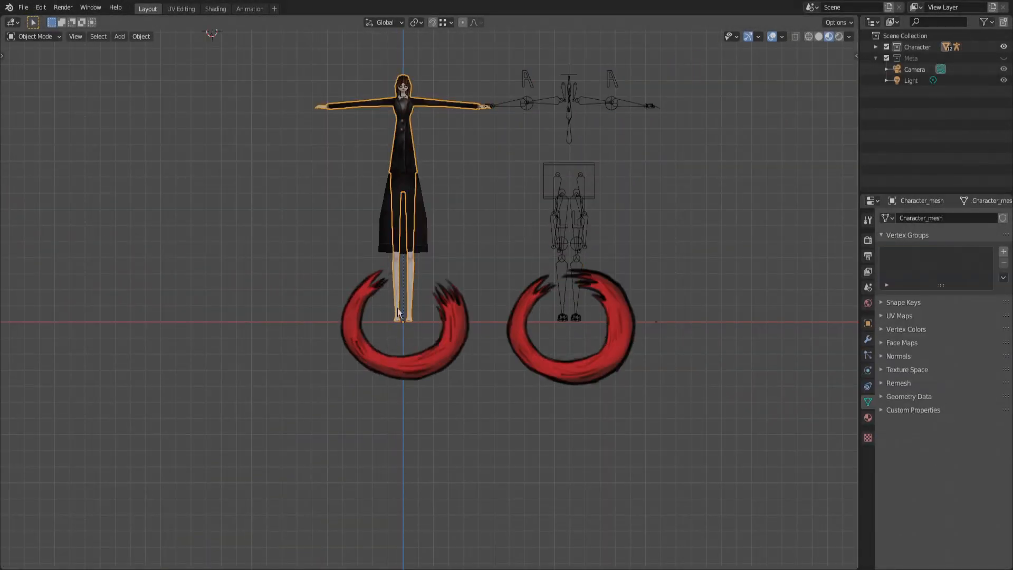
click(562, 315)
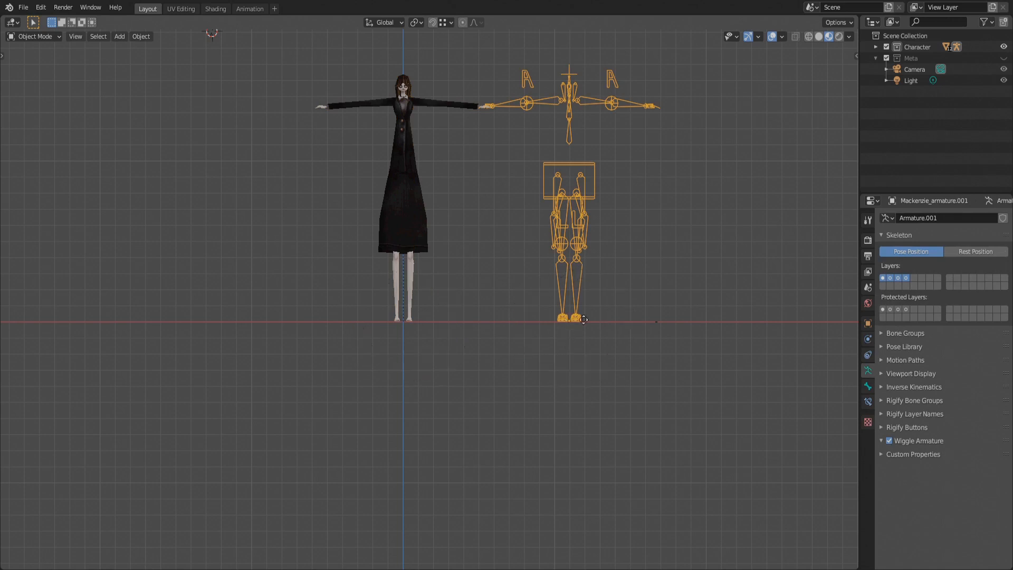
key(g)
key(x)
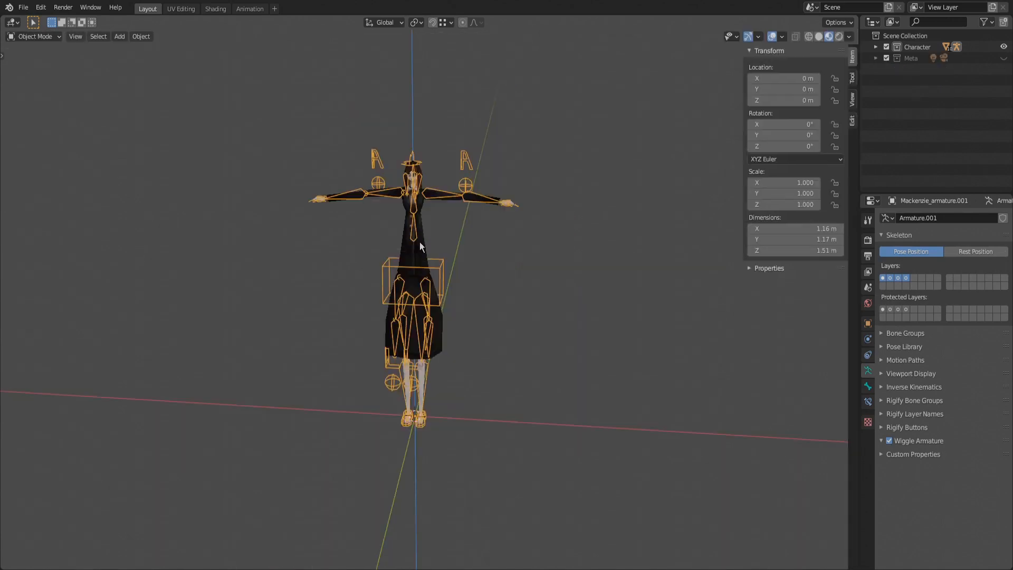
Step: Compare the location, rotation and scale values of the armature and the character mesh, and those of the two spheres
scroll(454, 271, up, 3)
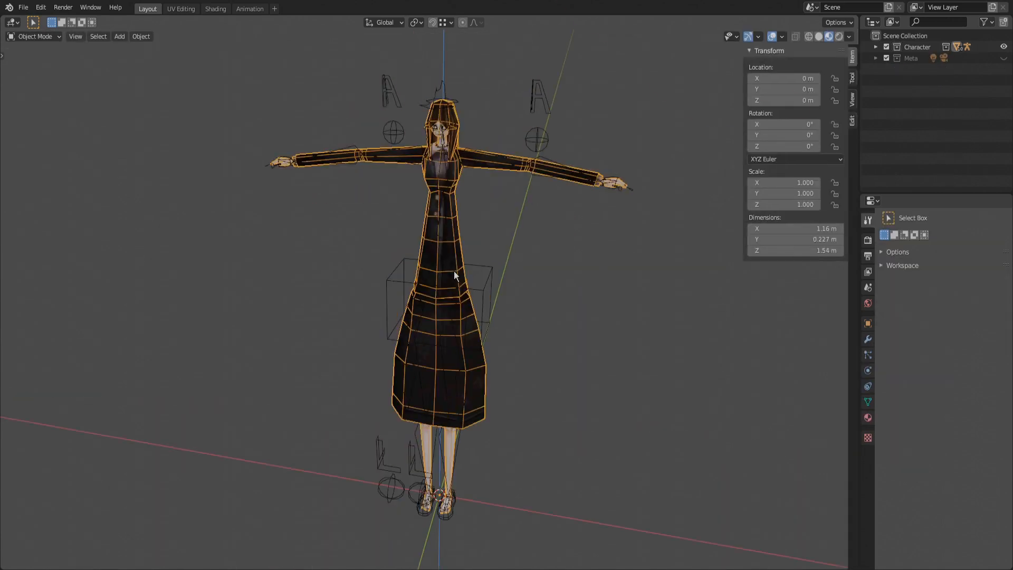
click(480, 284)
click(456, 271)
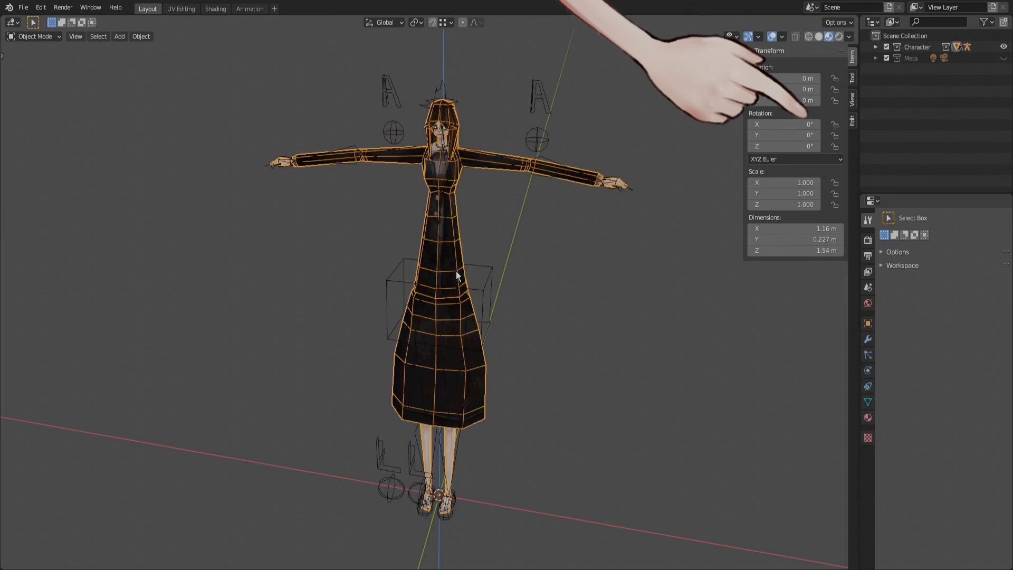
click(478, 286)
click(454, 268)
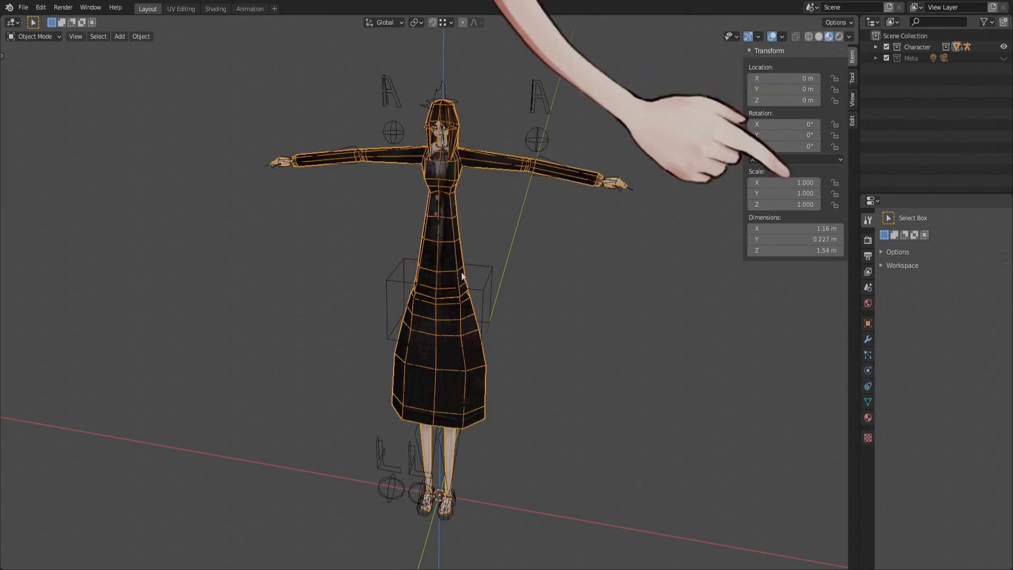
click(480, 290)
click(453, 269)
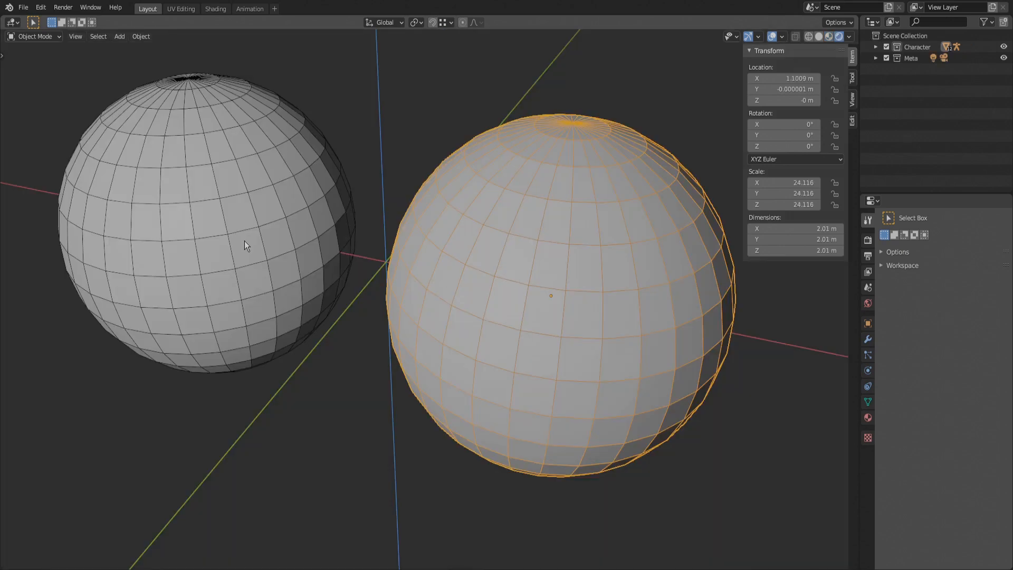
click(245, 241)
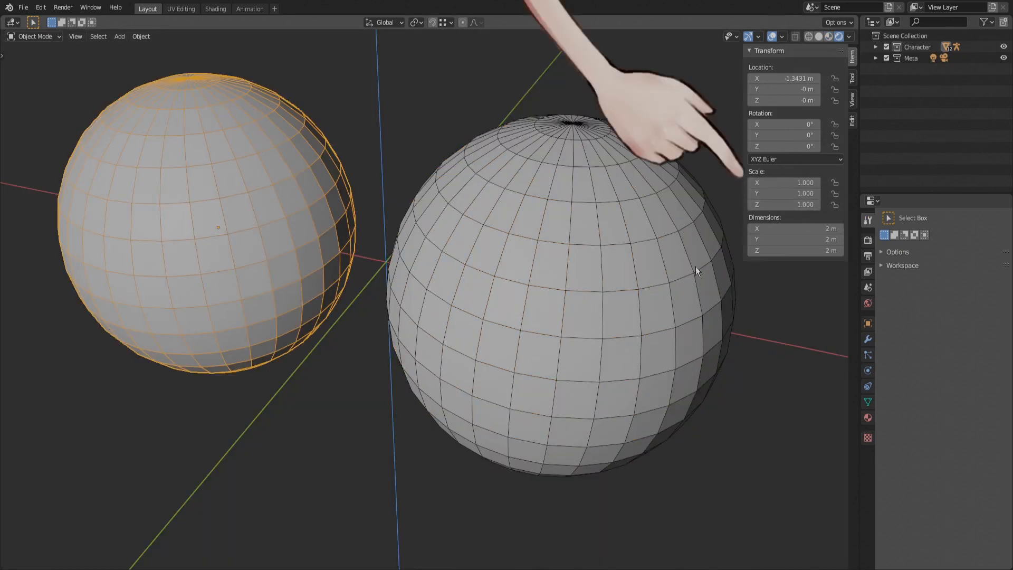
click(555, 301)
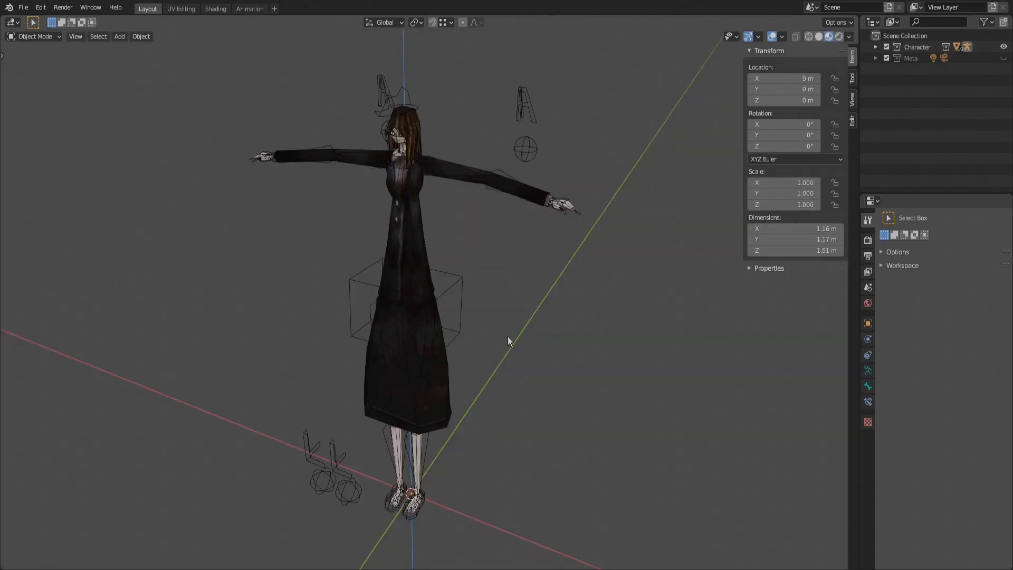
Step: Select the armature together with the character mesh
click(444, 290)
shift+click(422, 270)
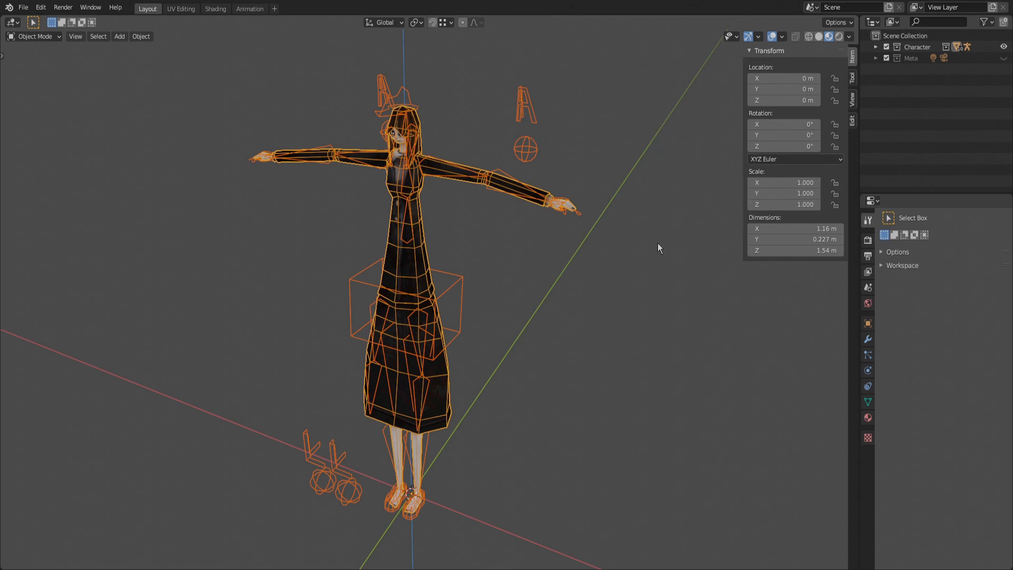
middle_drag(459, 324, 525, 329)
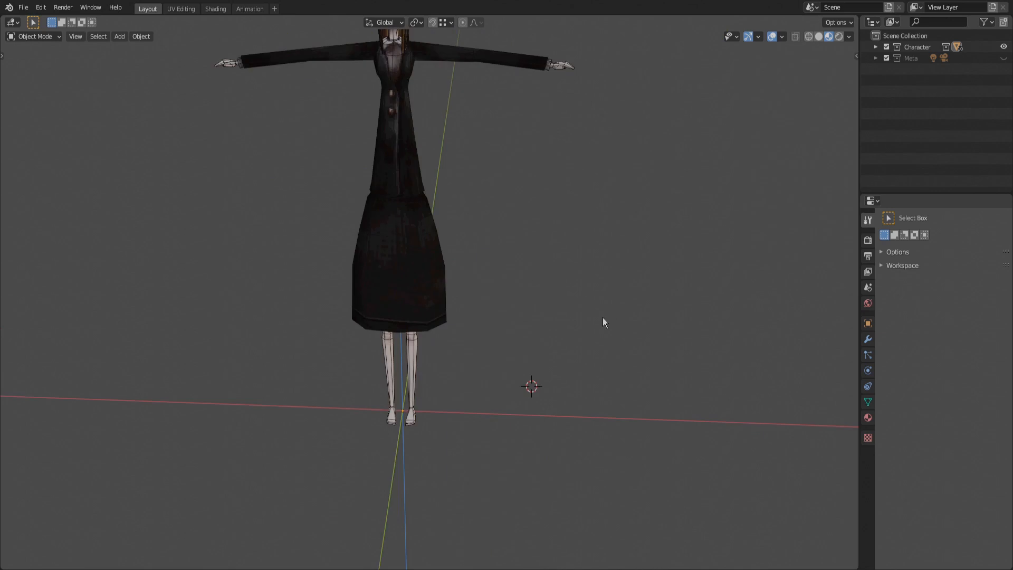
Step: Snap the 3D cursor to the selected character mesh's origin
click(438, 277)
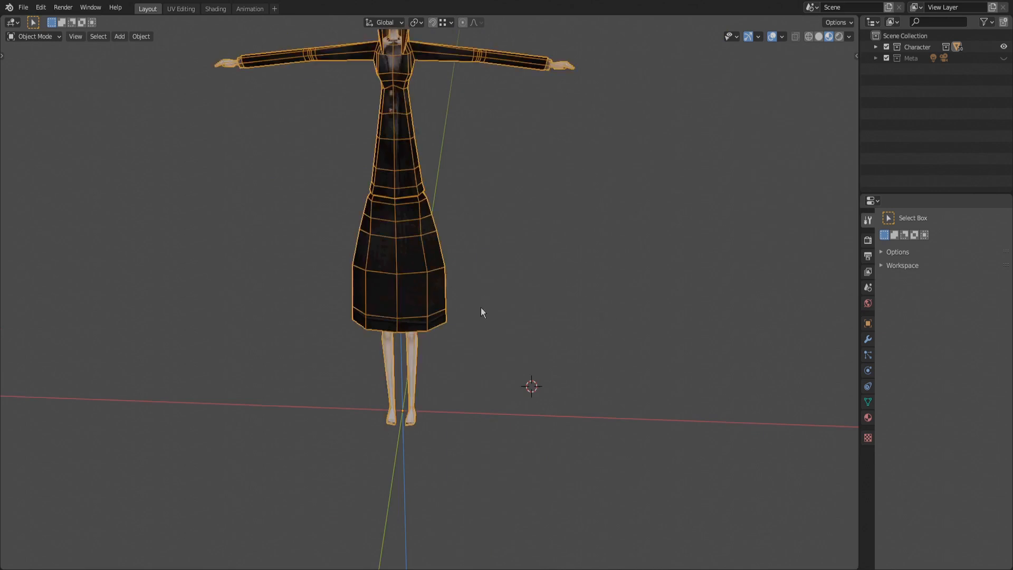
key(shift+s)
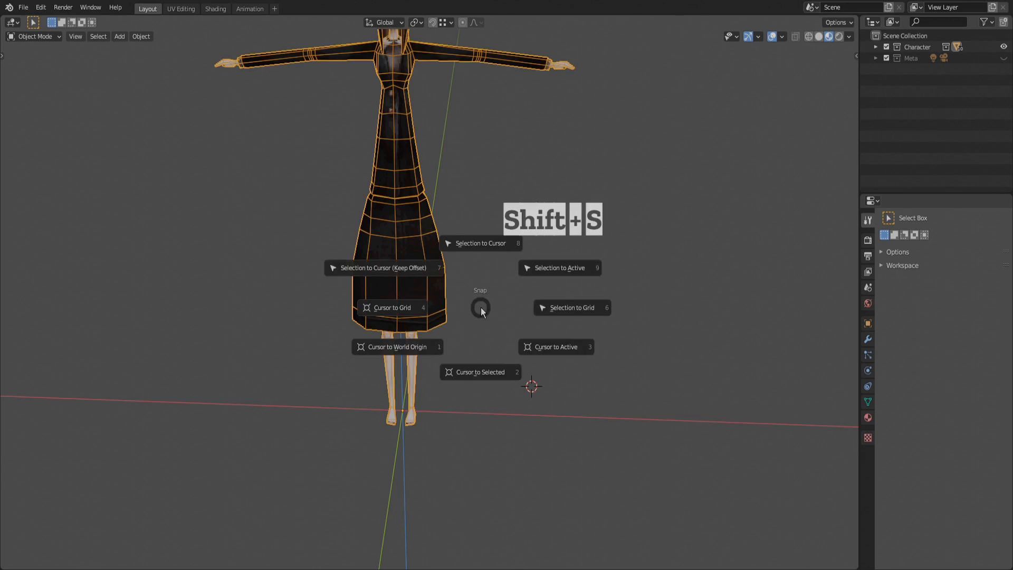
click(482, 353)
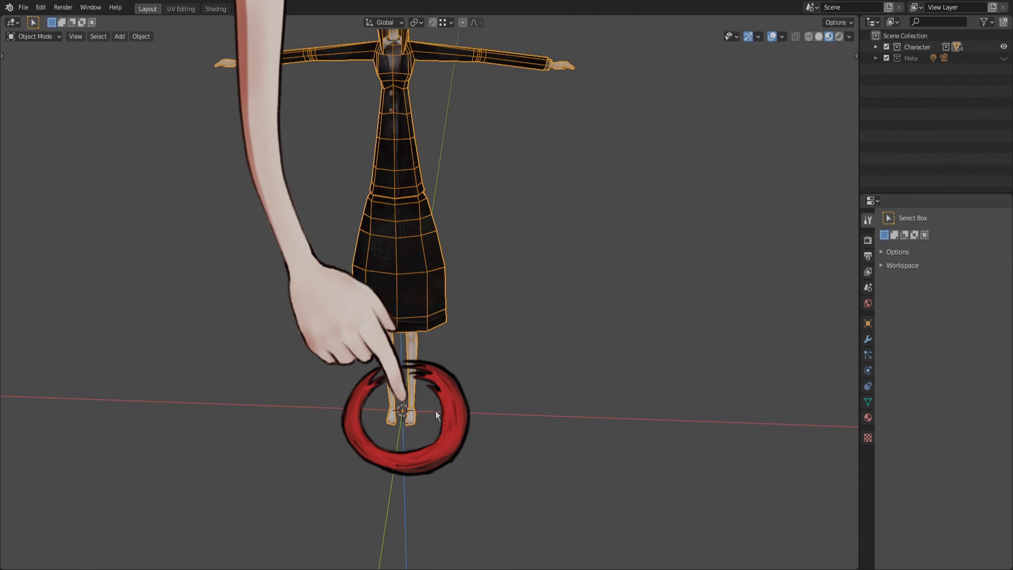
Step: Add a single-bone armature at the 3D cursor
key(shift+a)
mouse_move(434, 424)
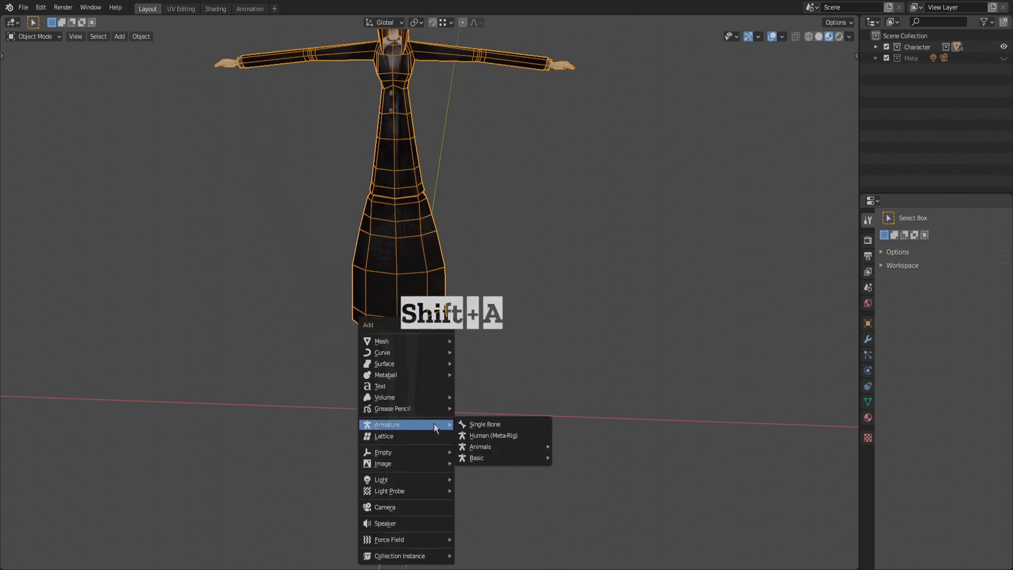
click(473, 425)
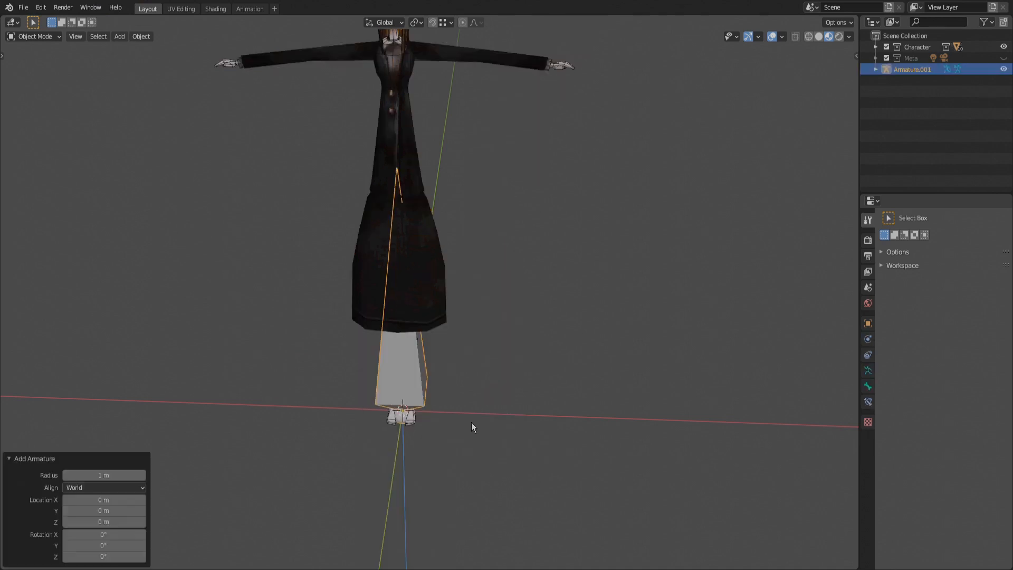
Step: In Edit Mode, raise the bone along Z into the torso and scale it to about 0.393
click(43, 37)
click(32, 62)
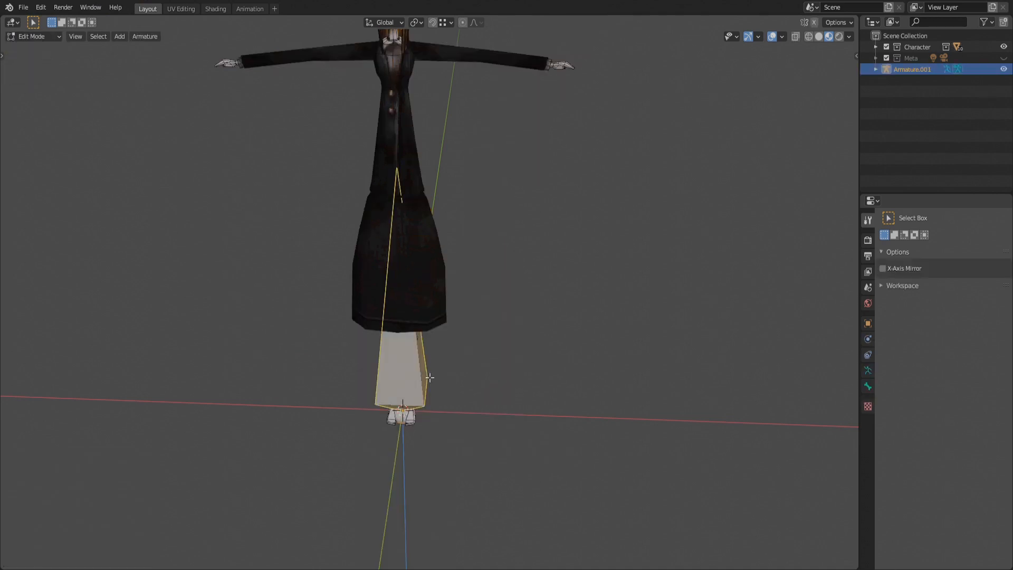
key(g)
key(z)
click(417, 266)
key(s)
click(441, 161)
Step: Set the new armature to display In Front of the character mesh in the viewport
click(867, 323)
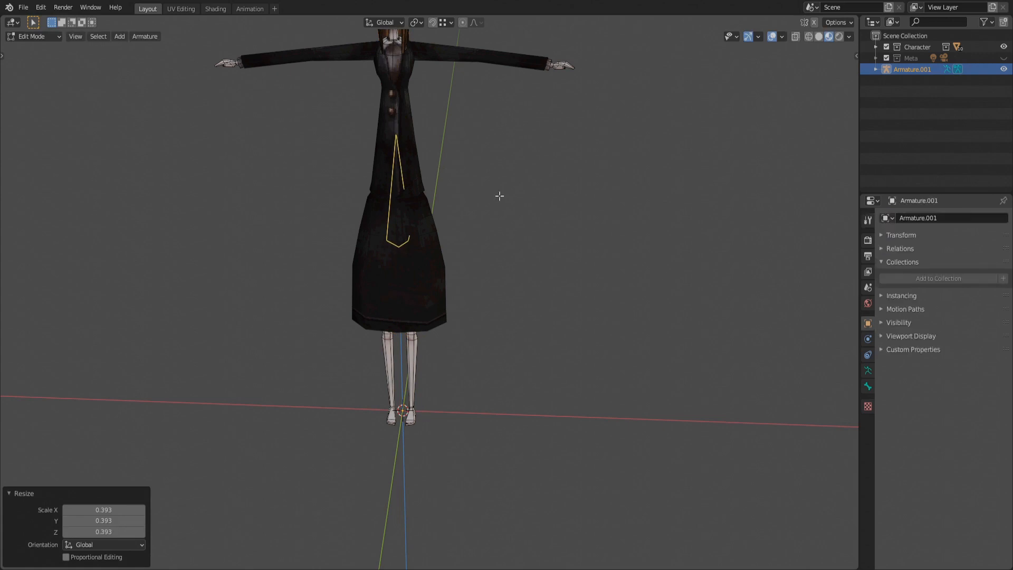
click(900, 338)
click(930, 376)
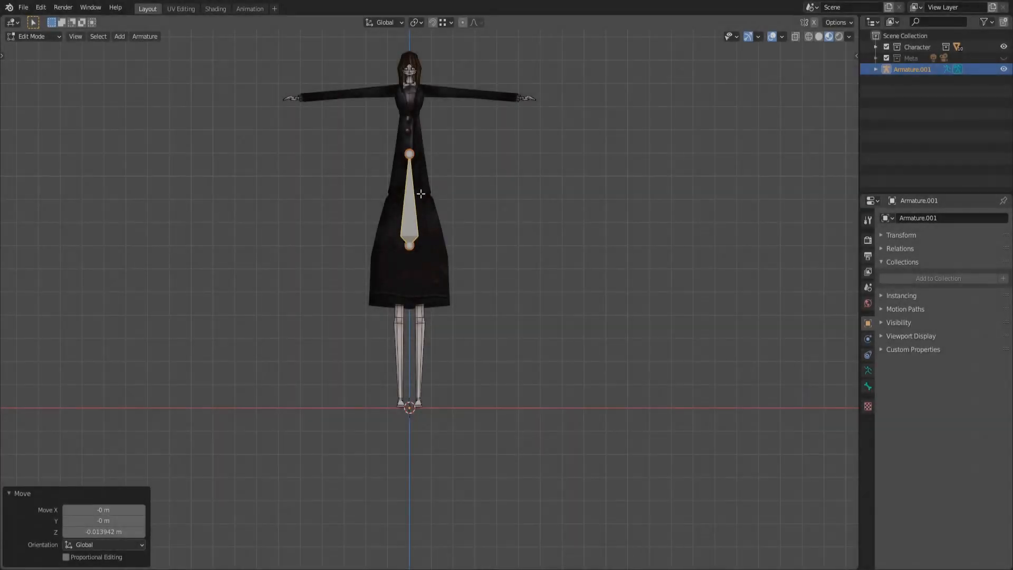
Step: Switch the armature to Pose Mode and rotate the torso bone around its base
key(ctrl+Tab)
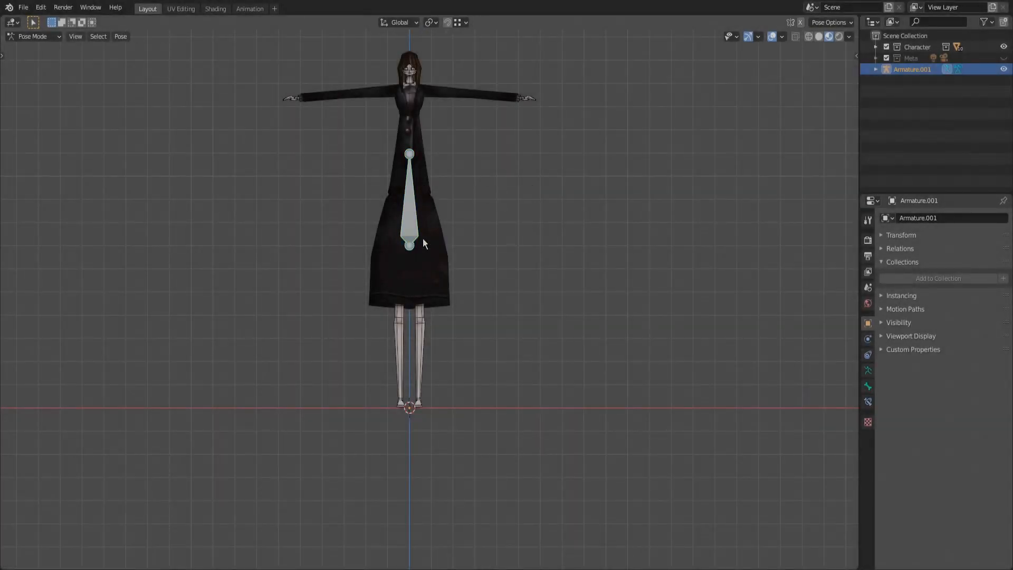
key(r)
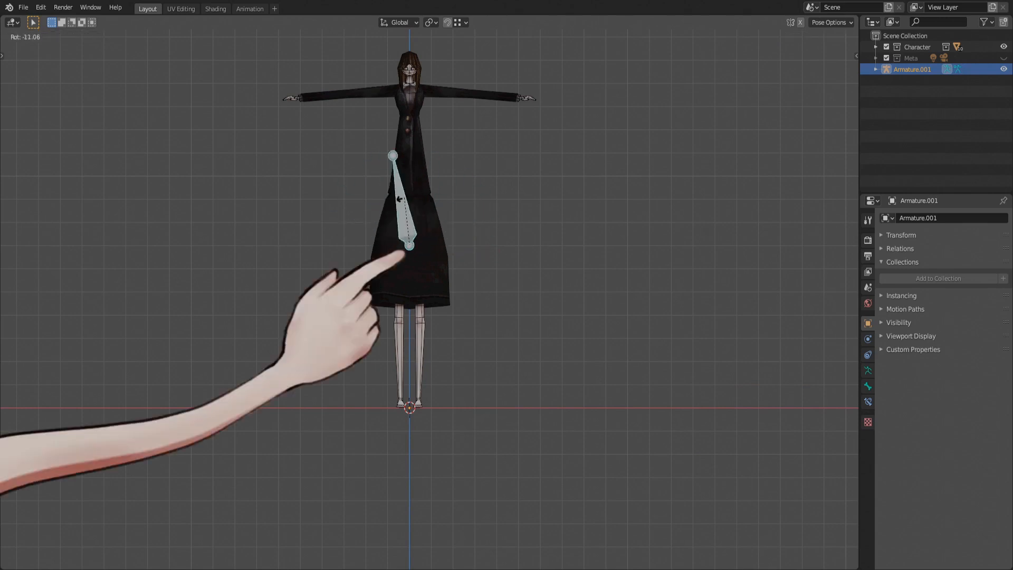
click(414, 202)
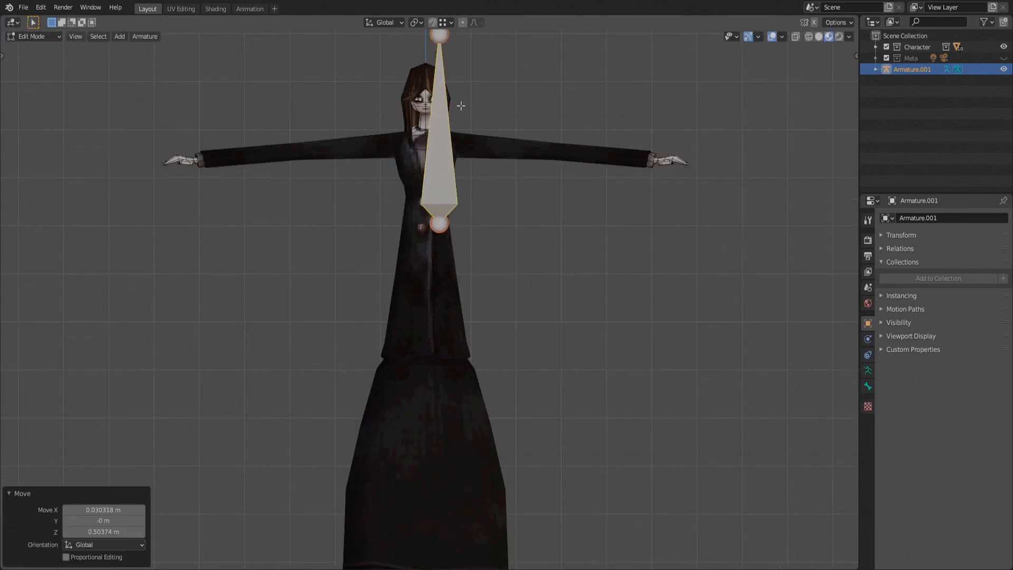
Step: Rotate, move and scale down the bone in Edit Mode so it lies along the character's left arm
key(r)
click(516, 212)
key(g)
click(616, 235)
key(r)
click(639, 203)
key(s)
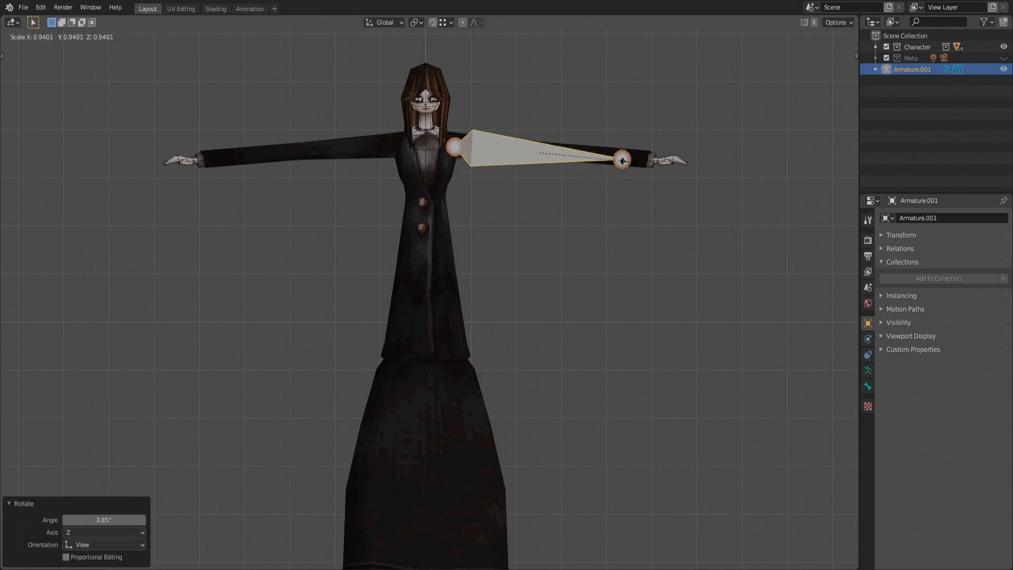
click(572, 157)
Step: Shift the arm bone's base to the left shoulder and move its tip about 0.07 m along X to the elbow
key(g)
click(518, 153)
click(519, 152)
key(g)
click(550, 152)
scroll(571, 141, up, 2)
shift+middle_drag(571, 140, 540, 228)
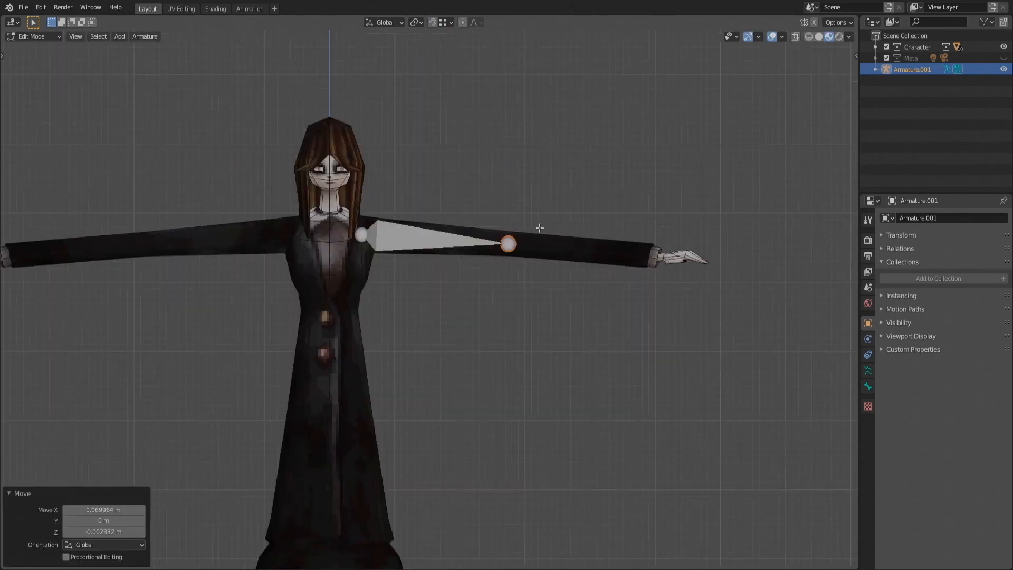
Step: Extrude a forearm bone from the elbow tip and a lower-leg bone from the knee to the ankle
key(e)
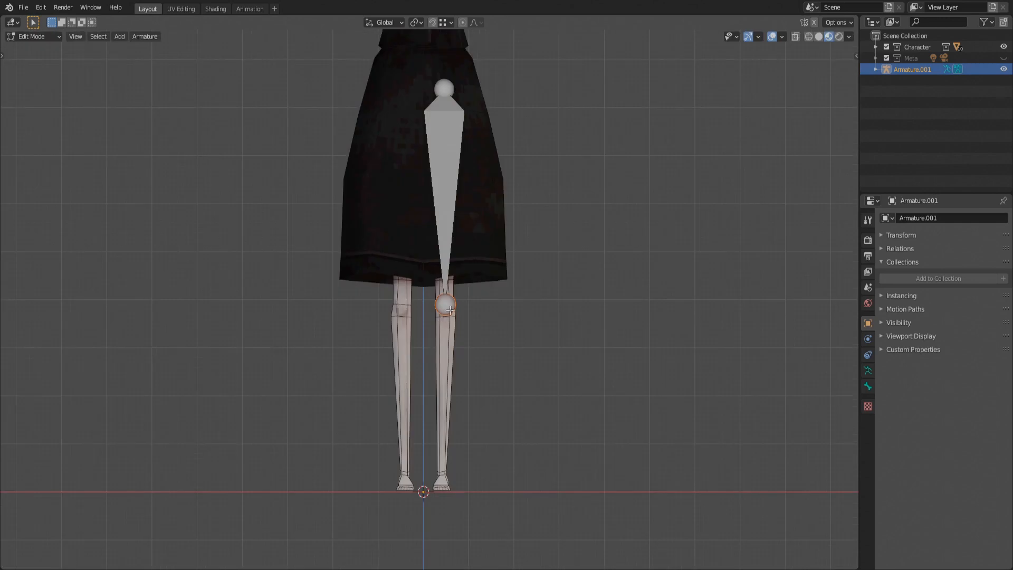
key(e)
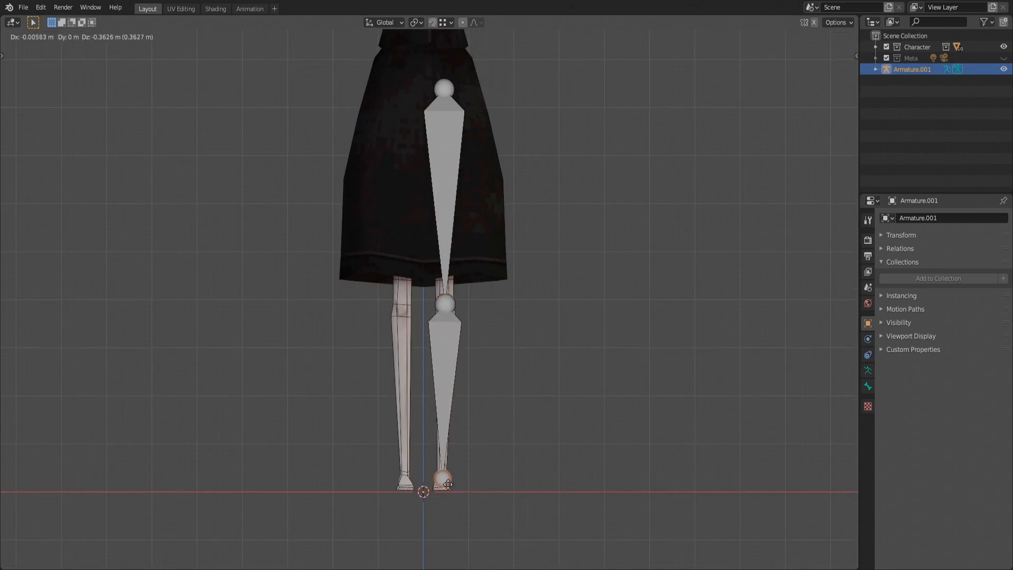
click(445, 481)
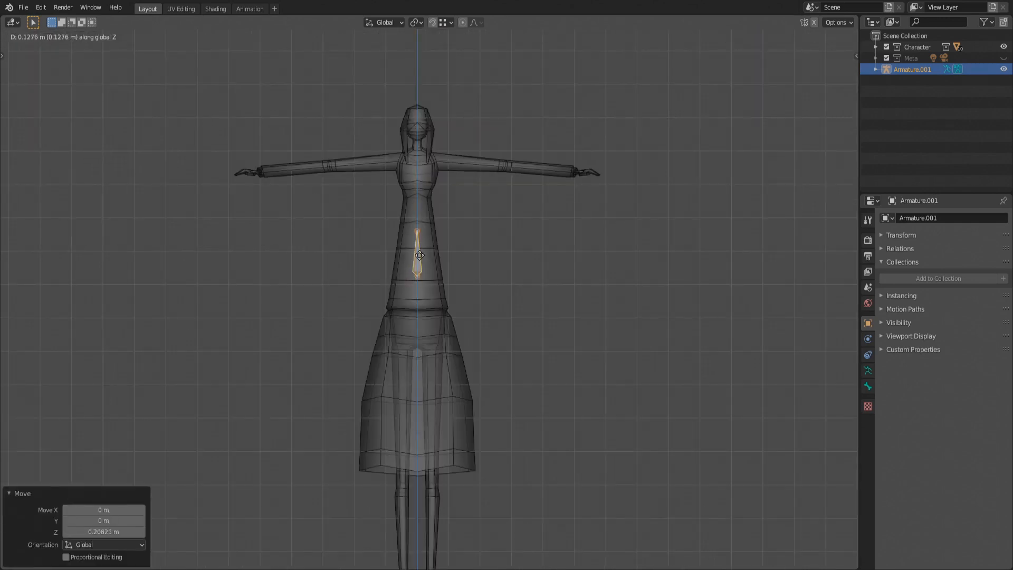
Step: Slide the whole spine bone along Z, about 0.13 m up and then about 0.15 m down to the waist
click(420, 255)
key(g)
key(z)
click(418, 305)
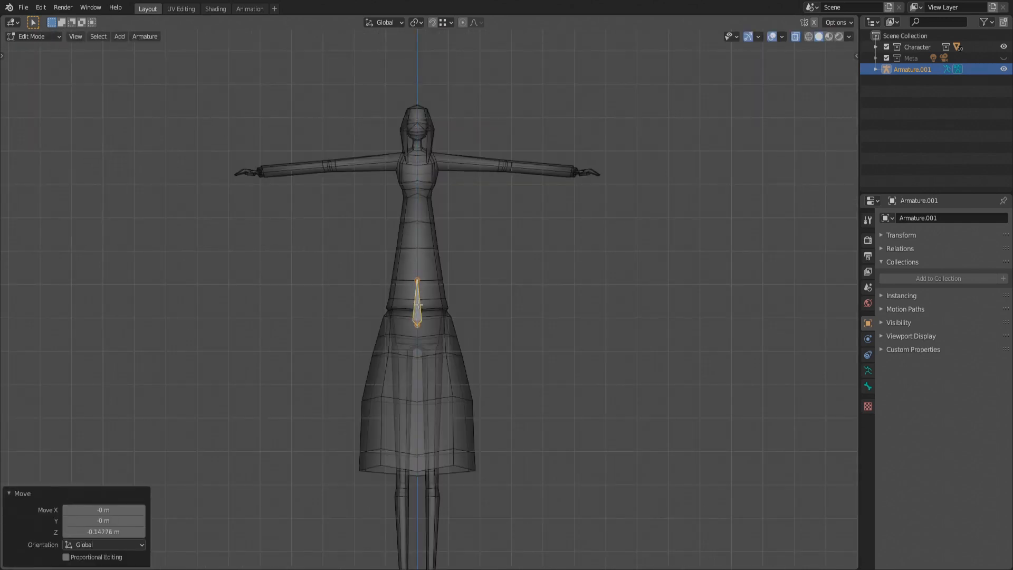
Step: Adjust the spine bone's length by raising its upper tip along Z and moving its lower joint along Z
click(418, 279)
key(g)
key(z)
click(418, 248)
click(416, 320)
key(g)
key(z)
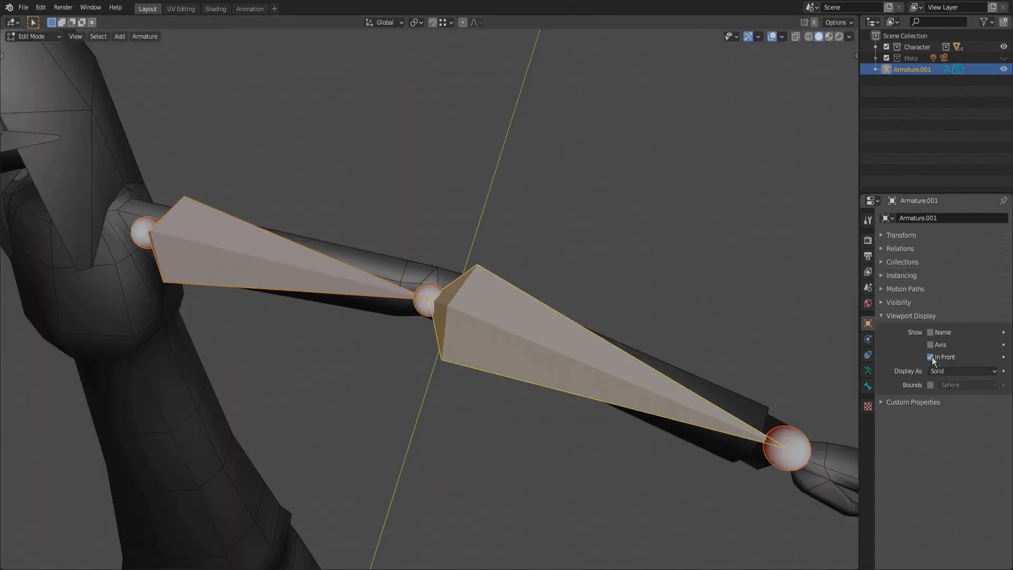
Step: Hide the selected arm bones and reveal them again
key(h)
key(alt+h)
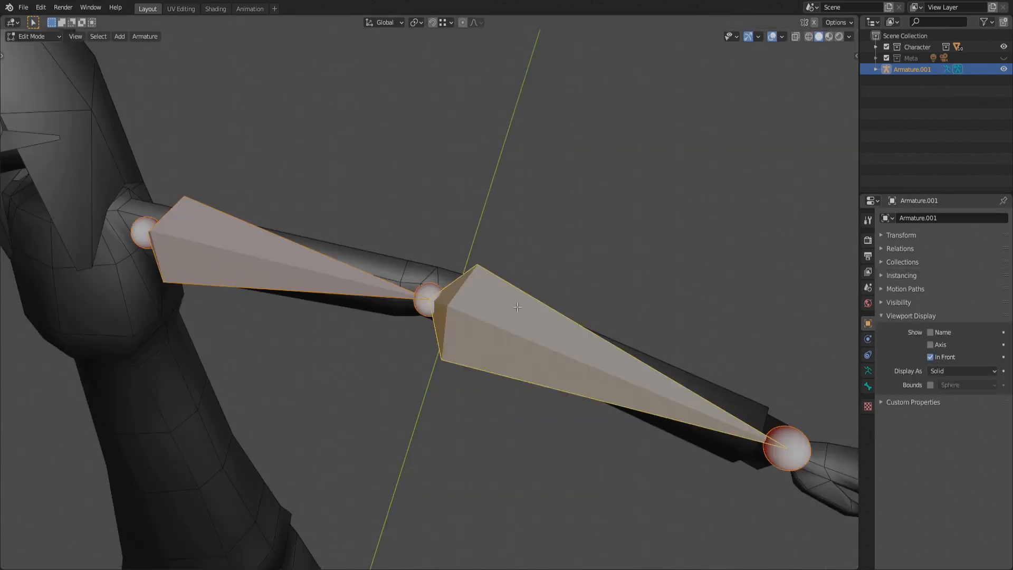
Step: Toggle the visibility of the selected arm bones, leave them hidden, and examine the mesh edge loops at the elbow
key(h)
key(alt+h)
key(h)
key(alt+h)
key(h)
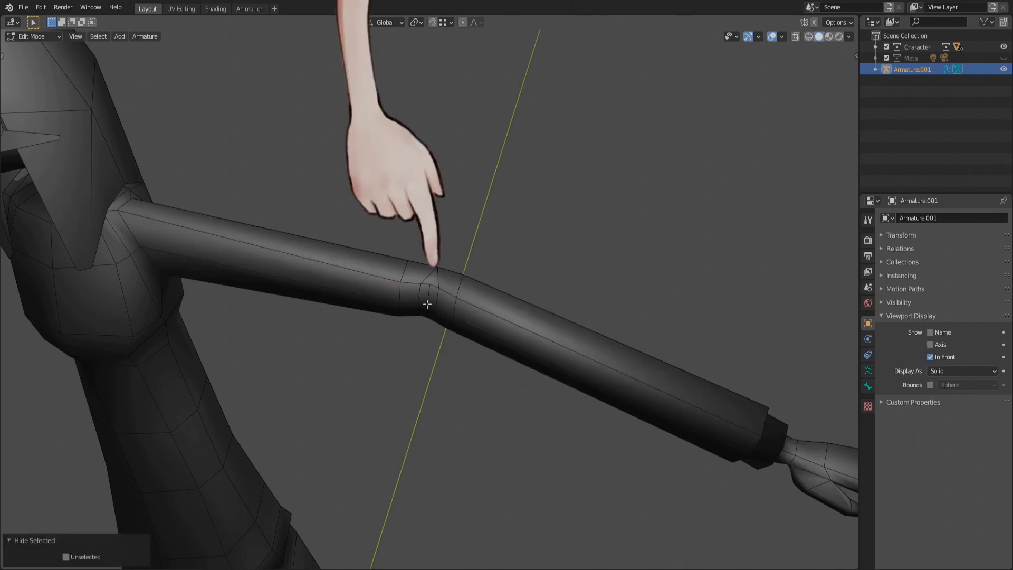
scroll(428, 302, up, 3)
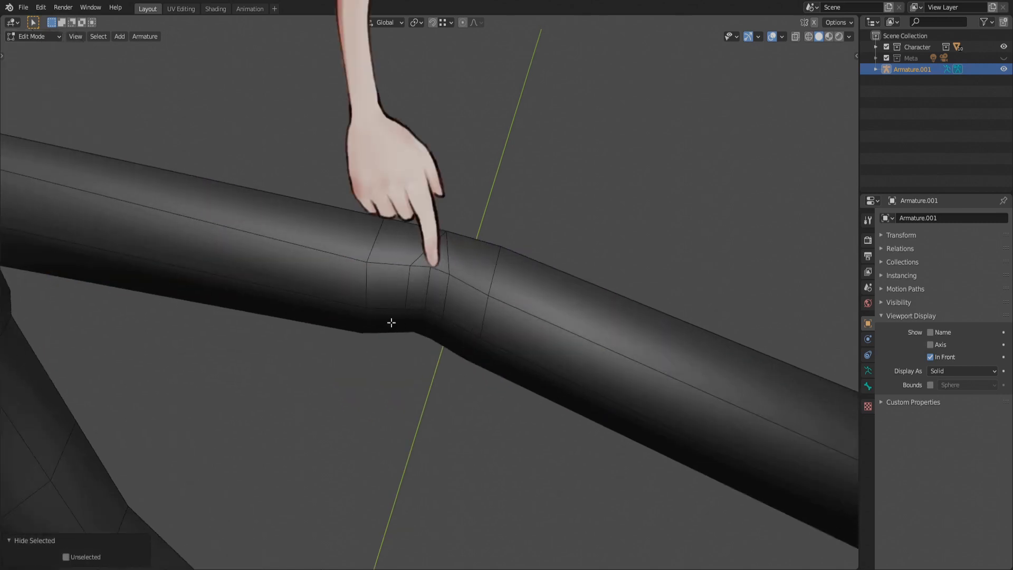
scroll(422, 328, down, 3)
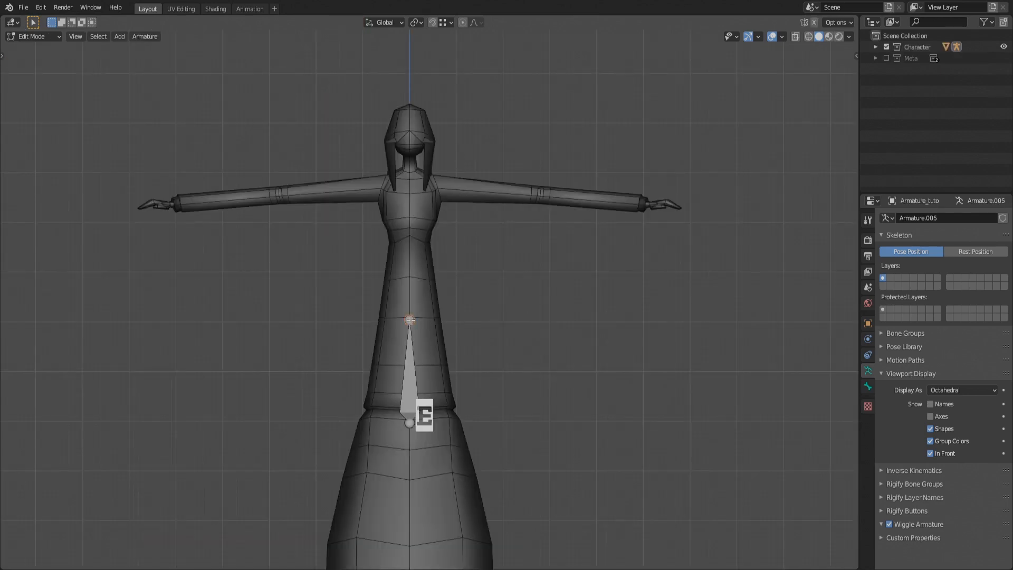
Step: Extrude two spine bones straight up along Z from the lowest bone's tip, about 0.16 m to the waist and 0.12 m to the neck base
key(e)
key(z)
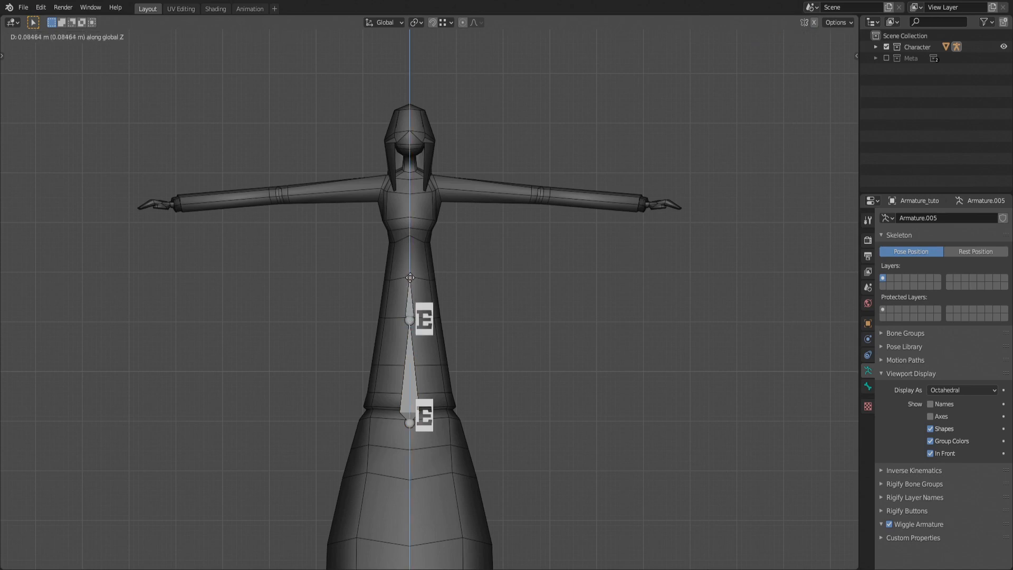
click(410, 239)
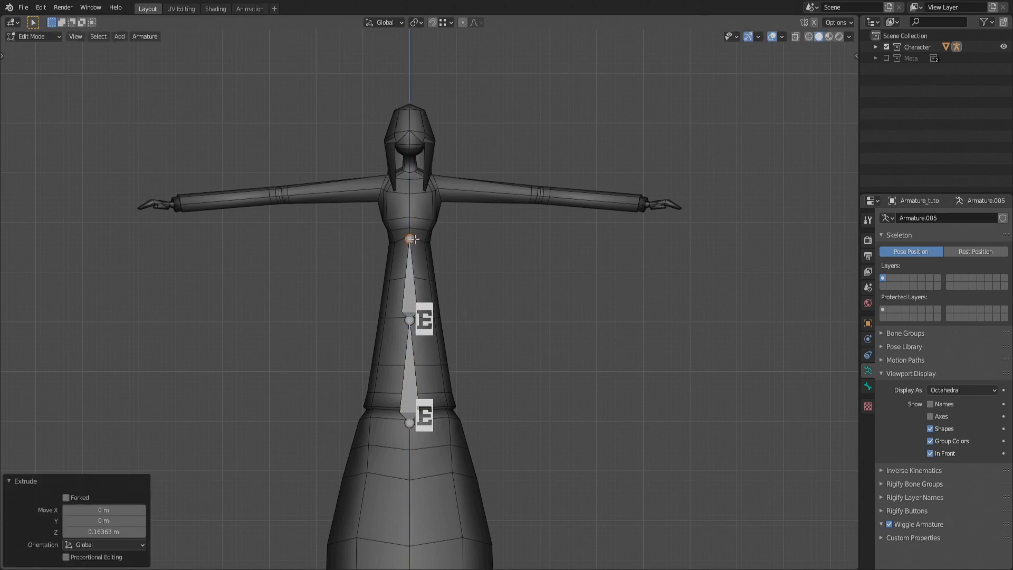
key(e)
key(z)
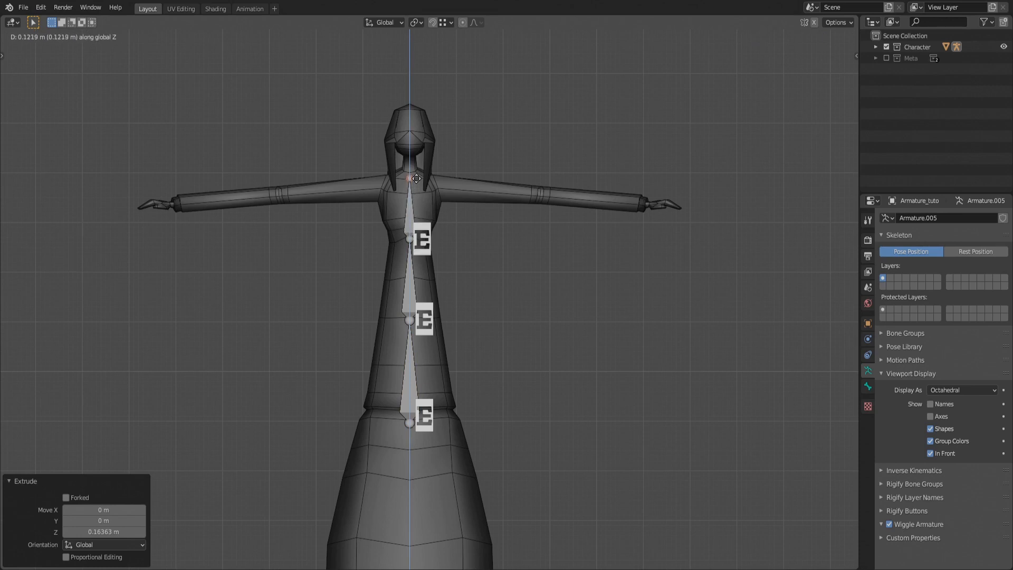
click(416, 178)
Step: Extrude a neck bone about 0.04 m up along Z and a head bone about 0.09 m up to the top of the head
key(e)
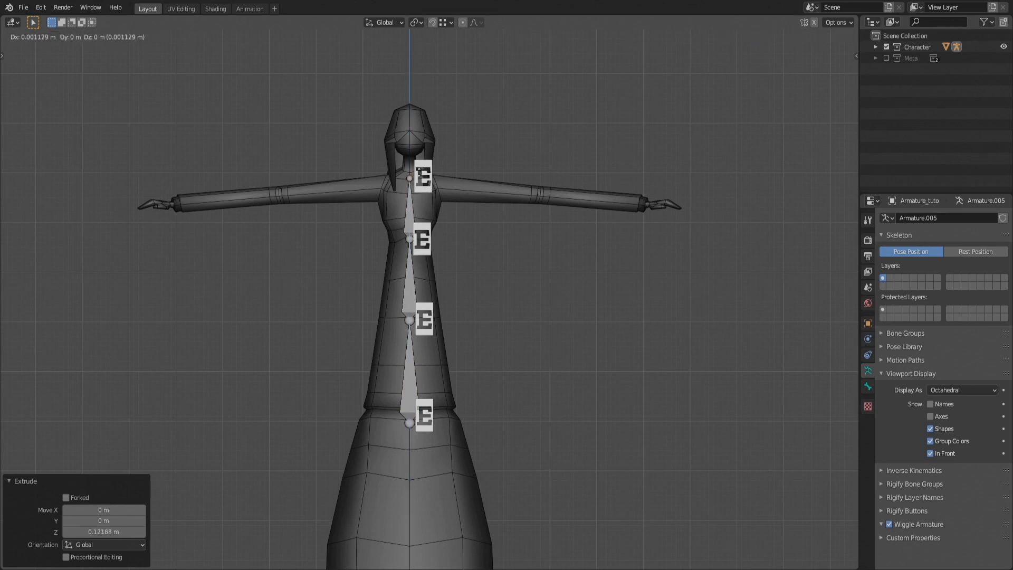
key(z)
click(416, 152)
key(e)
key(z)
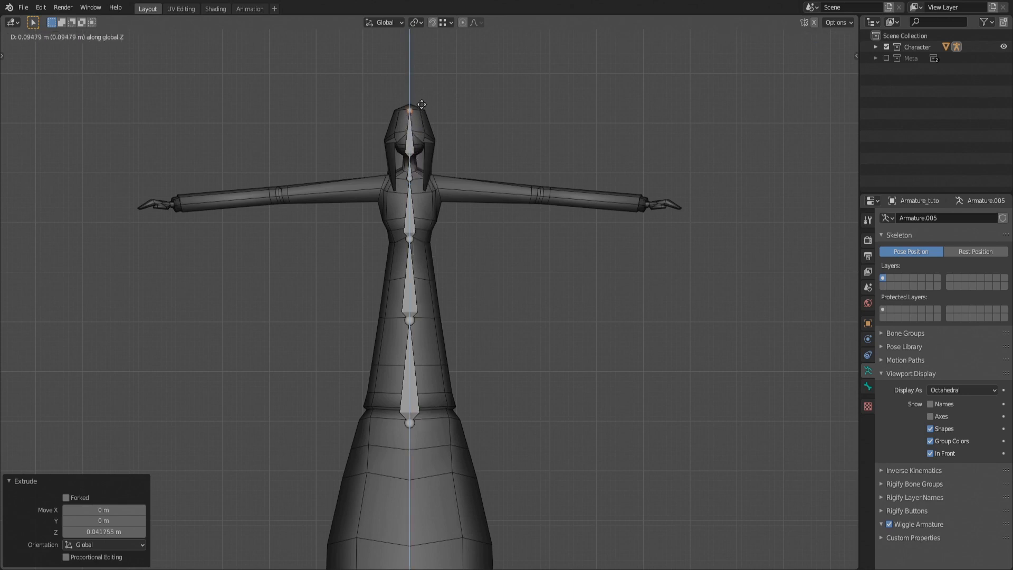
click(422, 104)
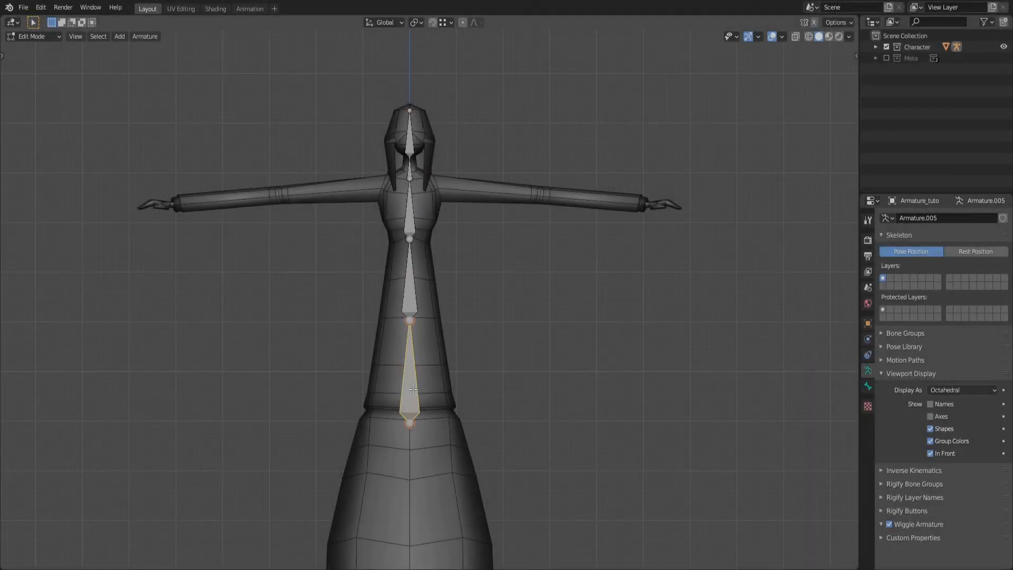
Step: Step the selection up the bone chain from the lowest spine bone to the head bone
key(bracketright)
key(bracketright)
key(bracketright)
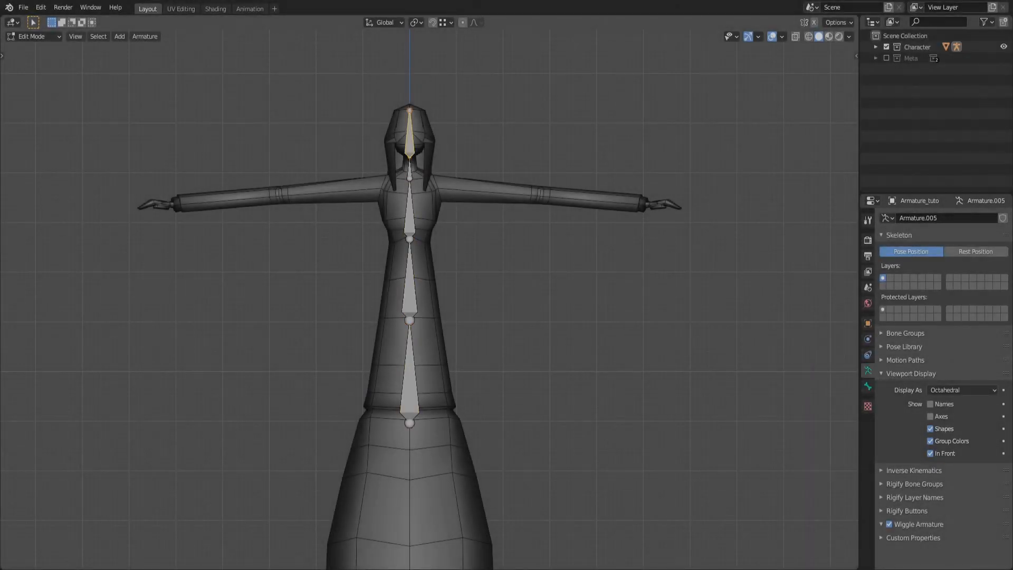
Step: Return to Object Mode and parent the character mesh to the armature with automatic weights
key(Tab)
click(438, 302)
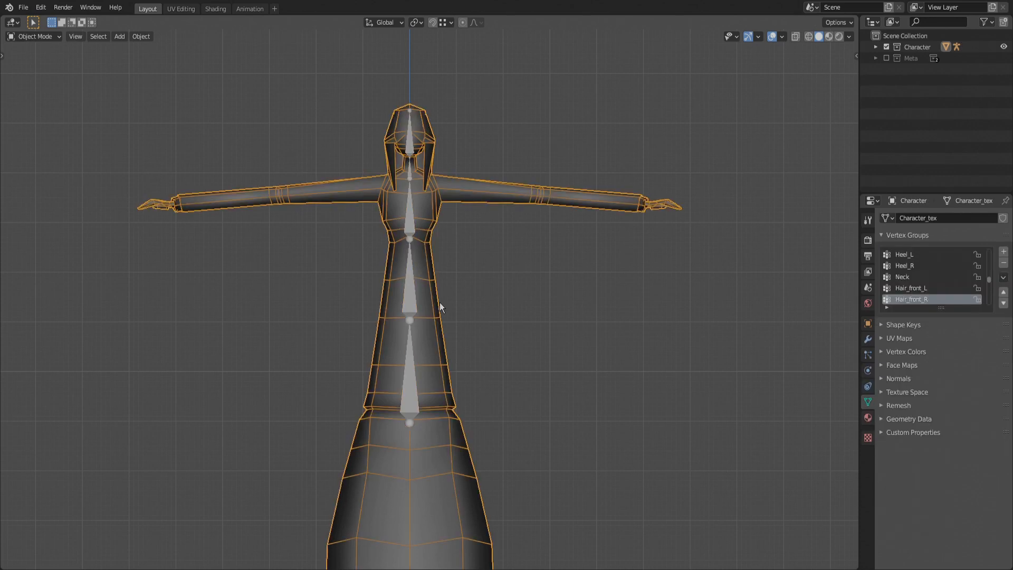
shift+click(409, 303)
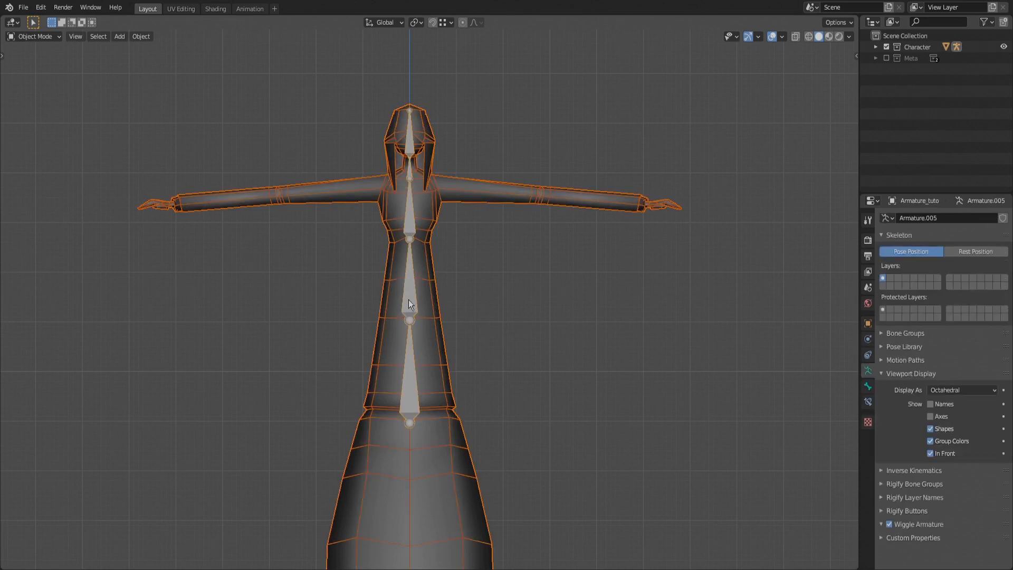
key(ctrl+p)
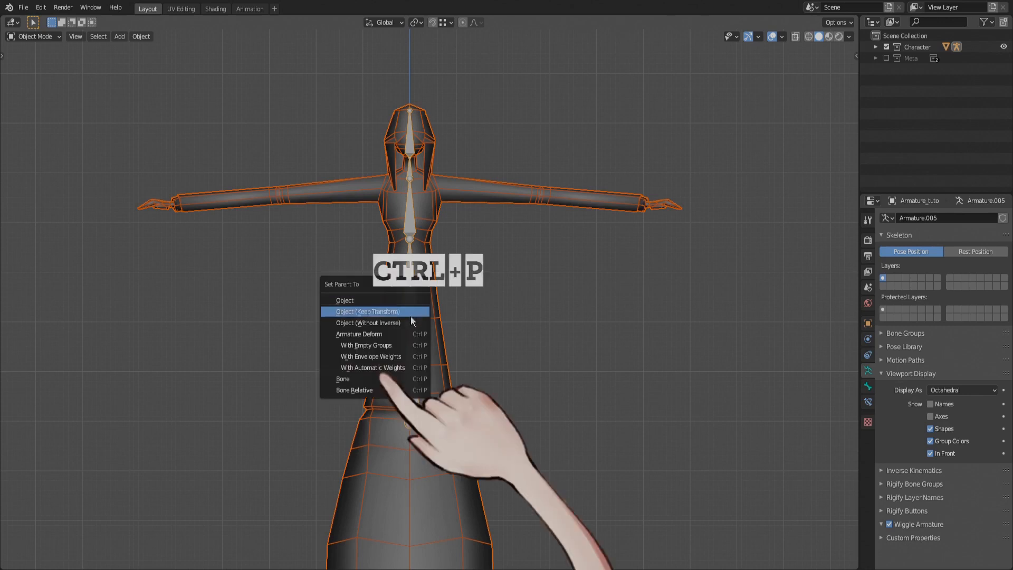
click(402, 366)
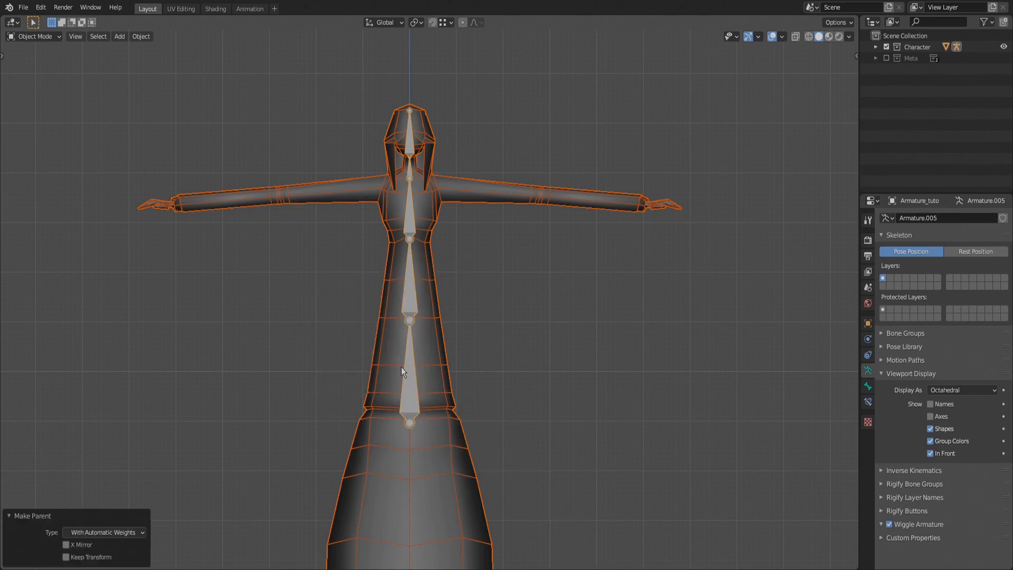
Step: Select only the armature and switch it to Pose Mode
click(411, 255)
click(42, 39)
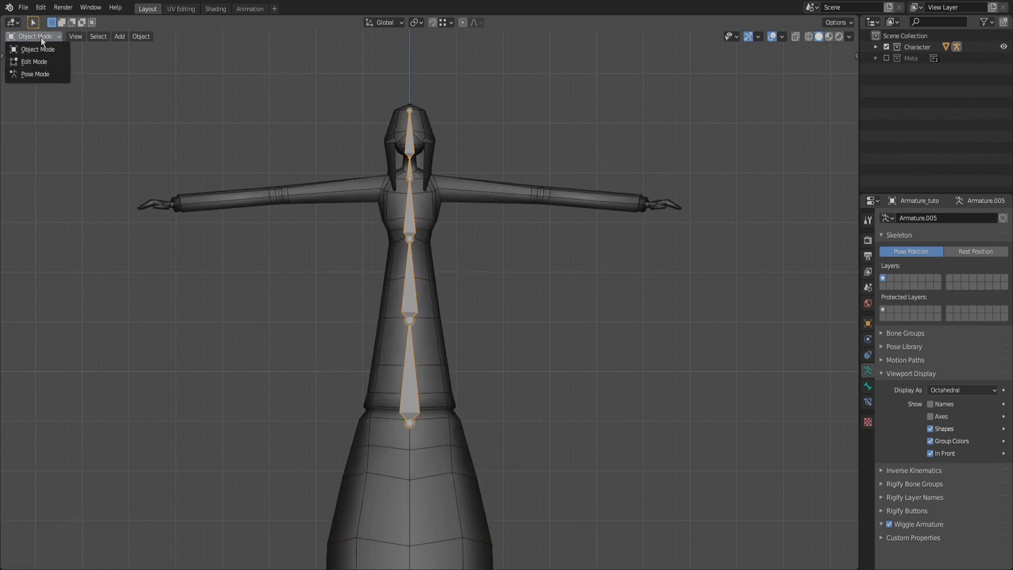
click(42, 74)
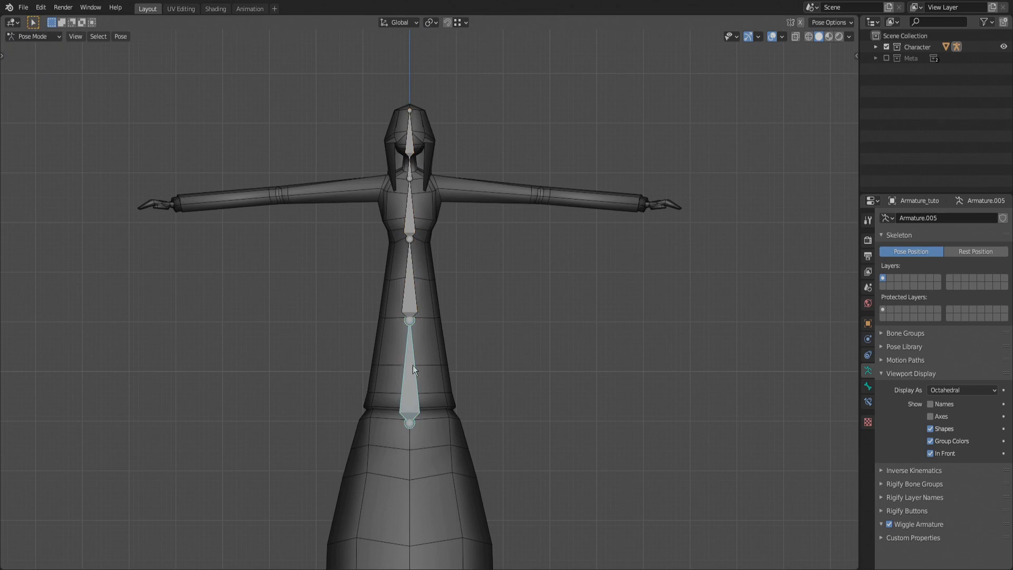
Step: Test the mesh deformation by rotating the spine bones and the head bone one at a time, cancelling each rotation
key(r)
key(Escape)
click(402, 263)
key(r)
key(Escape)
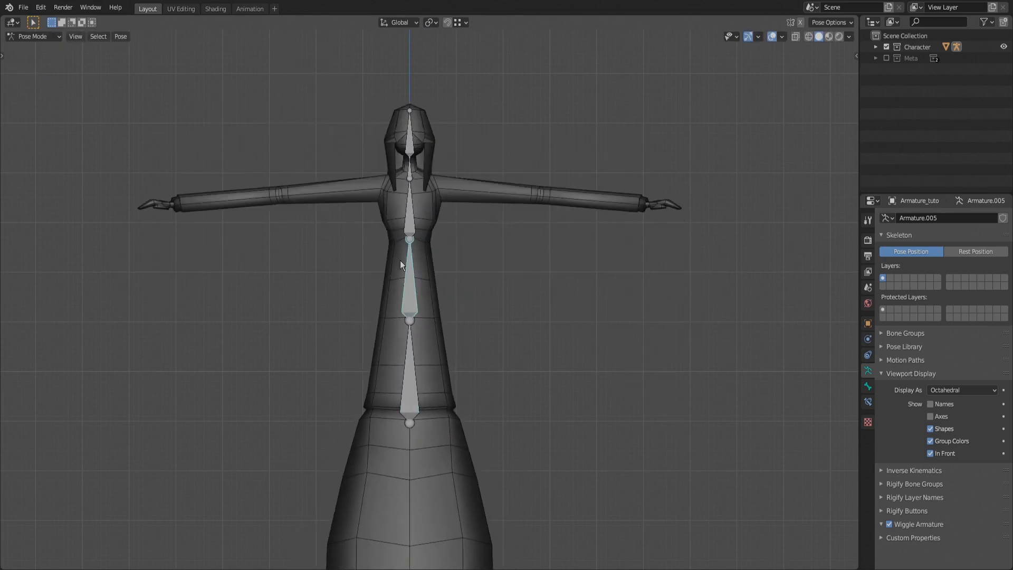
click(405, 211)
key(r)
key(Escape)
click(409, 168)
key(r)
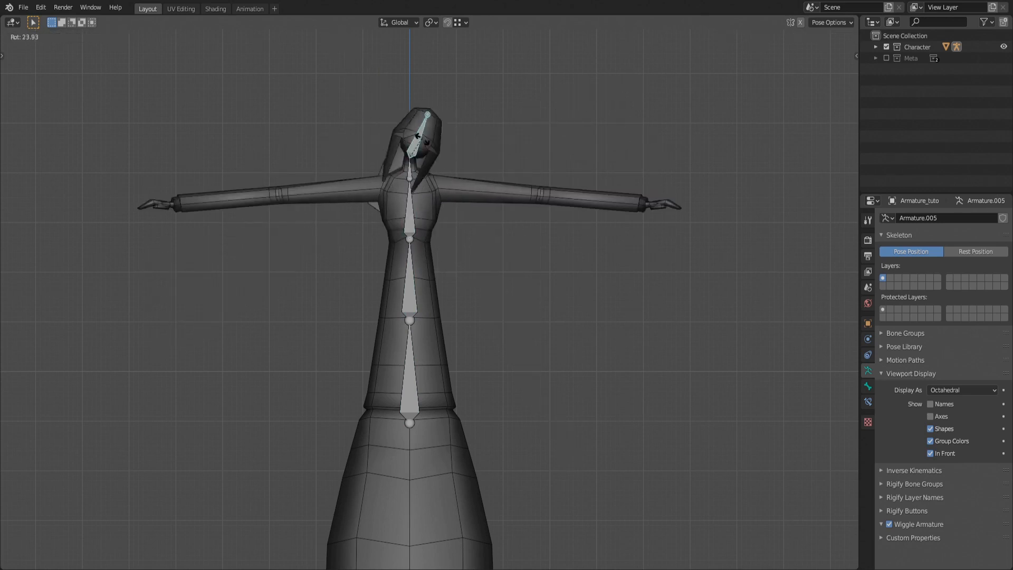
key(Escape)
Step: Compare the armature's data properties with its bone properties and check the parent relation of Bone.001 in Edit Mode
click(445, 355)
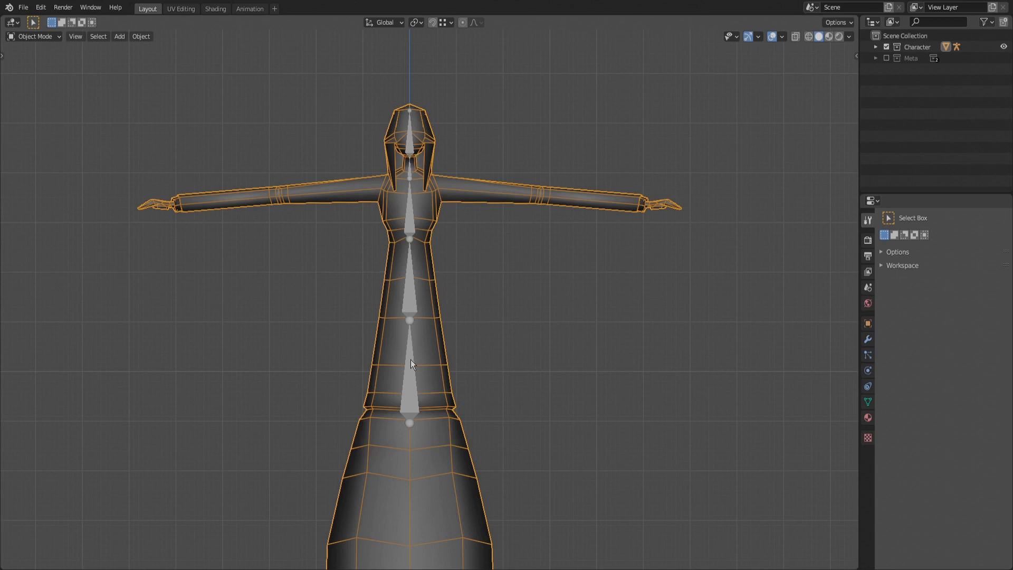
click(411, 360)
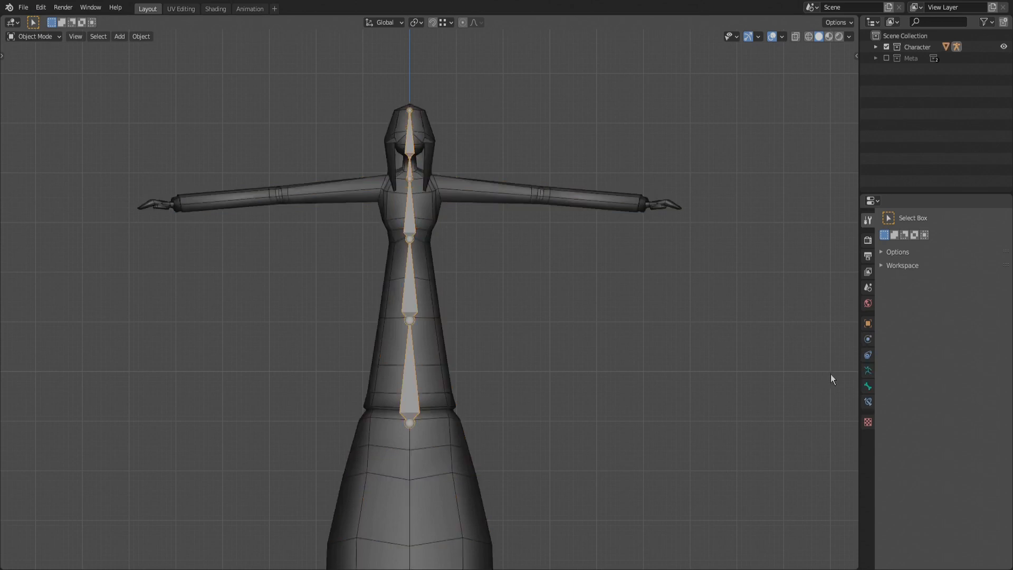
click(868, 371)
click(868, 387)
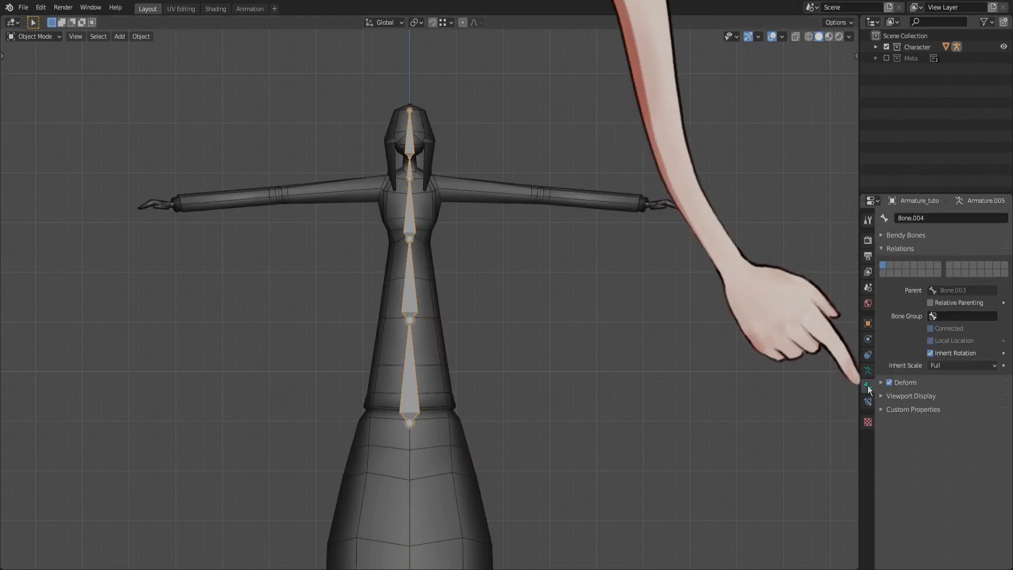
click(867, 371)
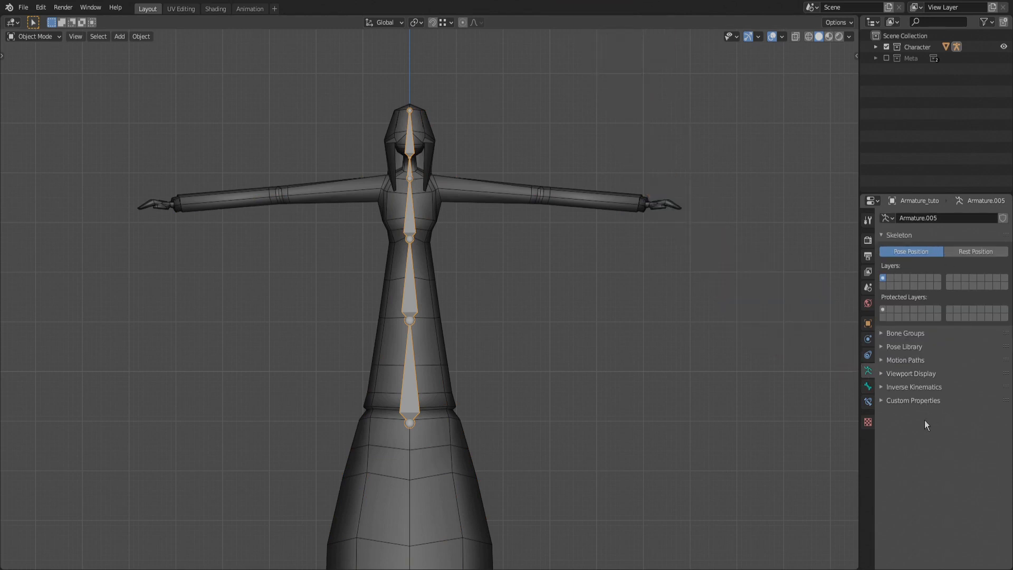
click(868, 387)
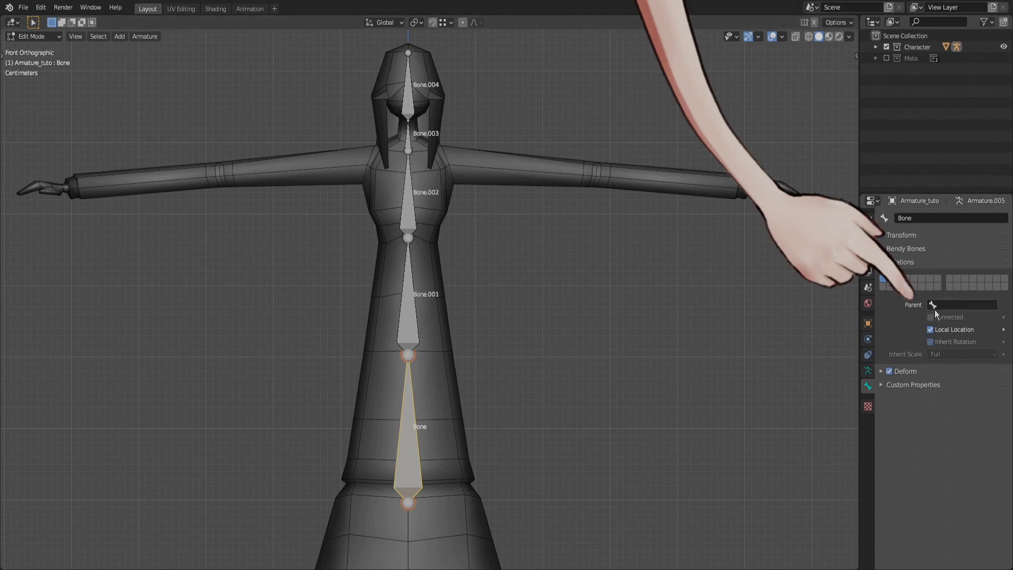
click(411, 326)
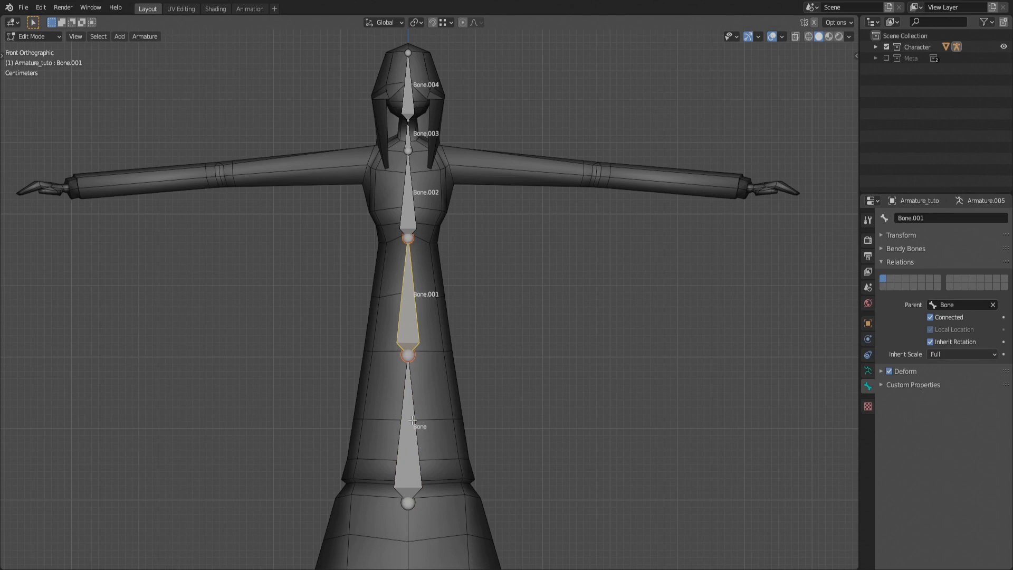
Step: Test the parent hierarchy in Pose Mode by rotating the lowest spine bone, cancelling, and rotating Bone.001 above it
key(r)
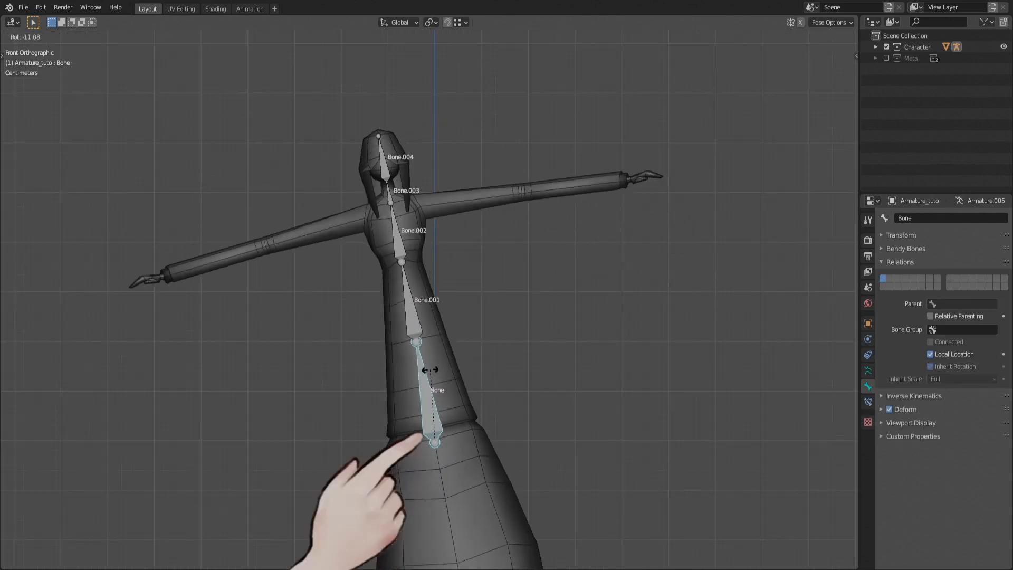
right_click(437, 367)
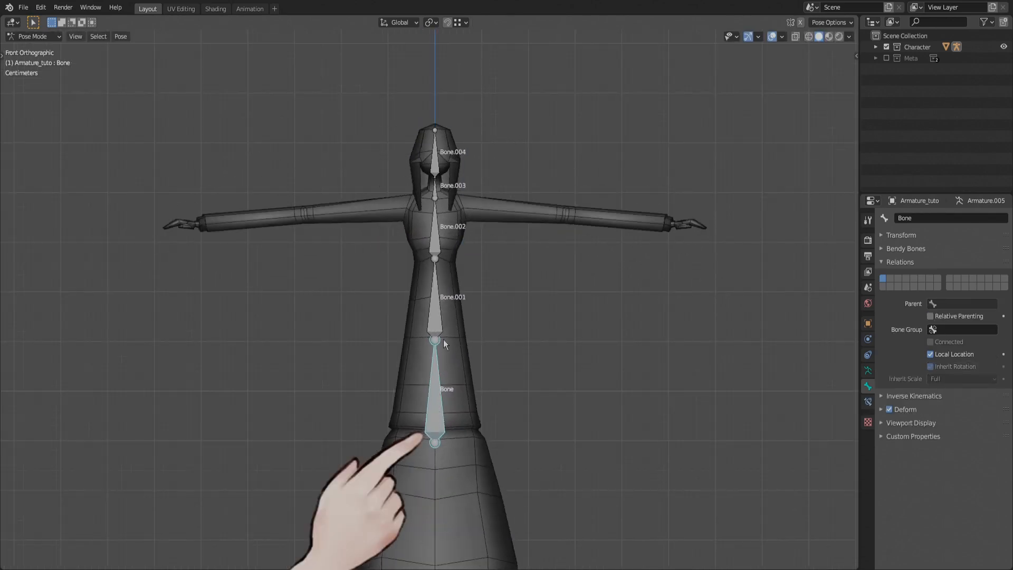
click(436, 295)
key(r)
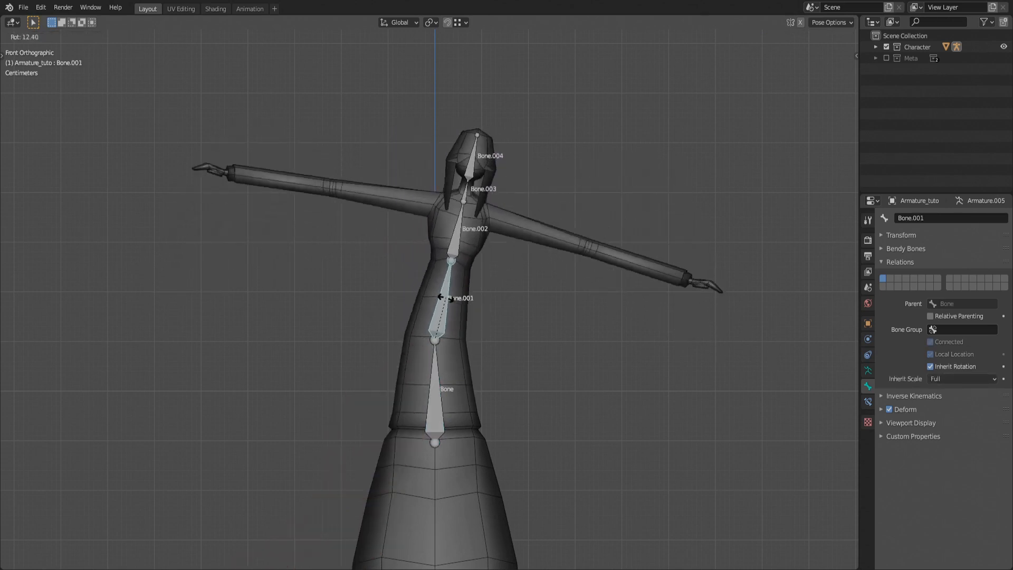
Step: Extrude a bone from the chest bone's upper tip toward the shoulder, about 0.09 m along X and 0.01 m down
click(356, 242)
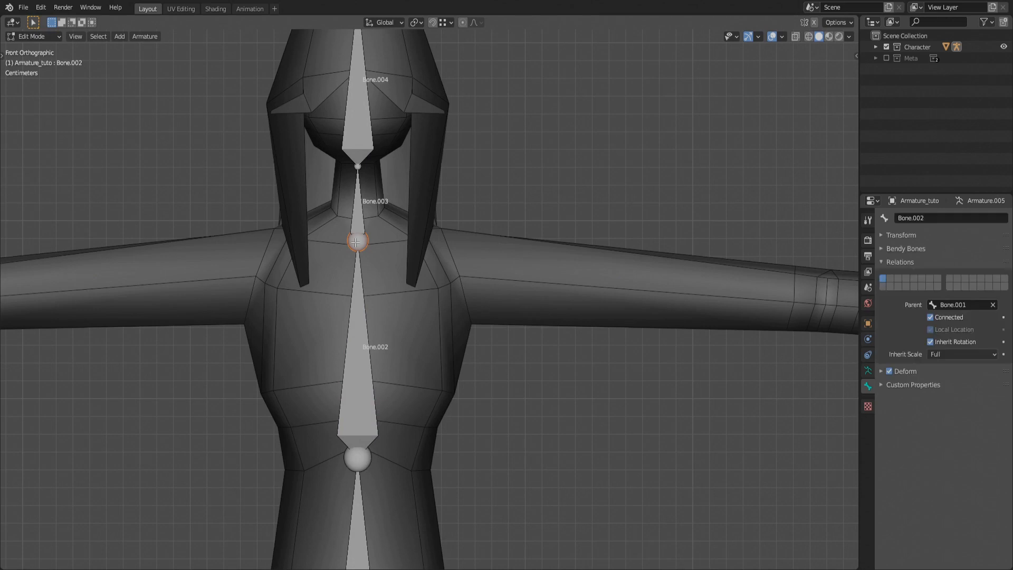
key(e)
click(507, 257)
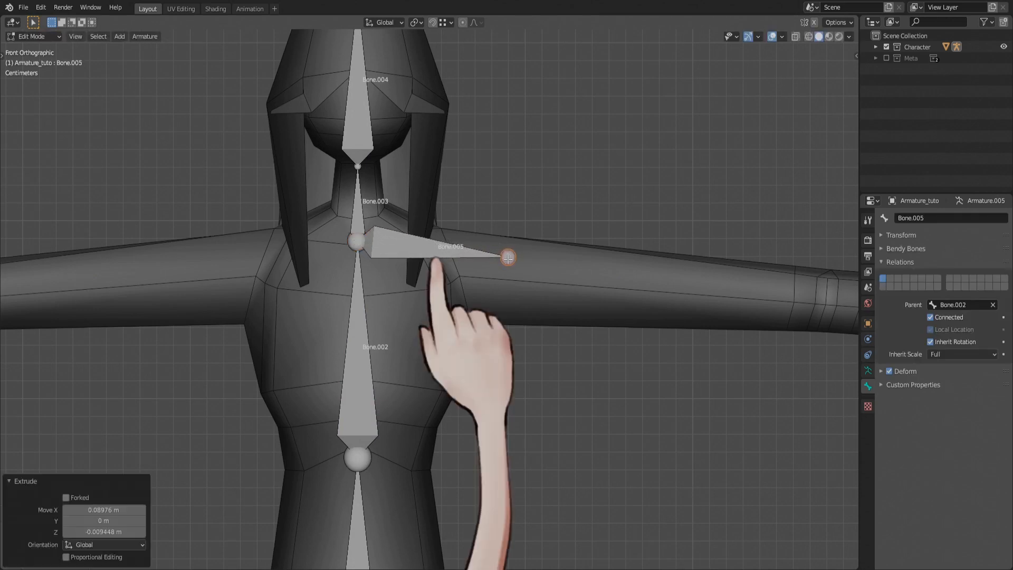
Step: Examine the parent relation between the extruded shoulder bone and the chest bone
click(450, 254)
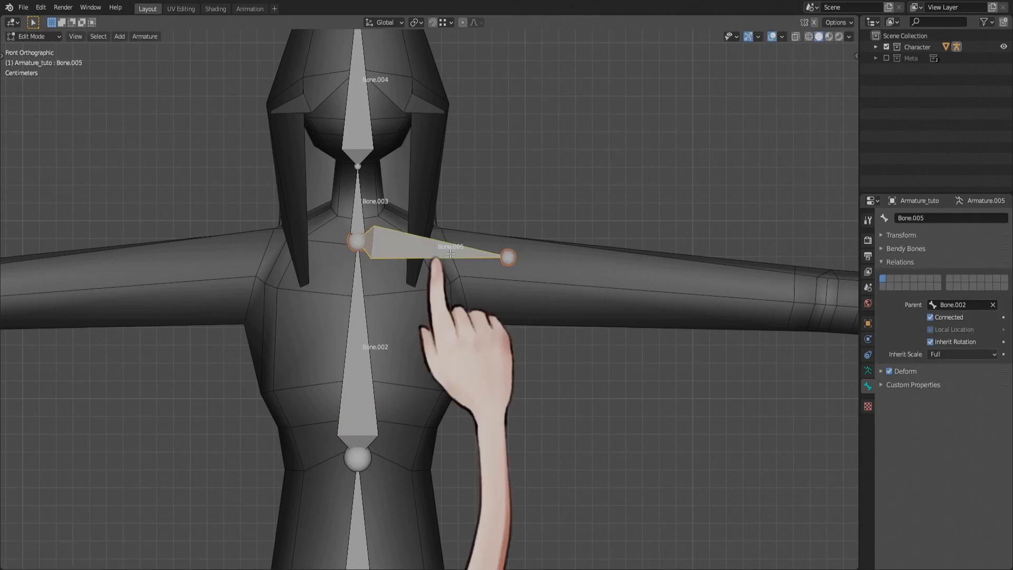
click(951, 306)
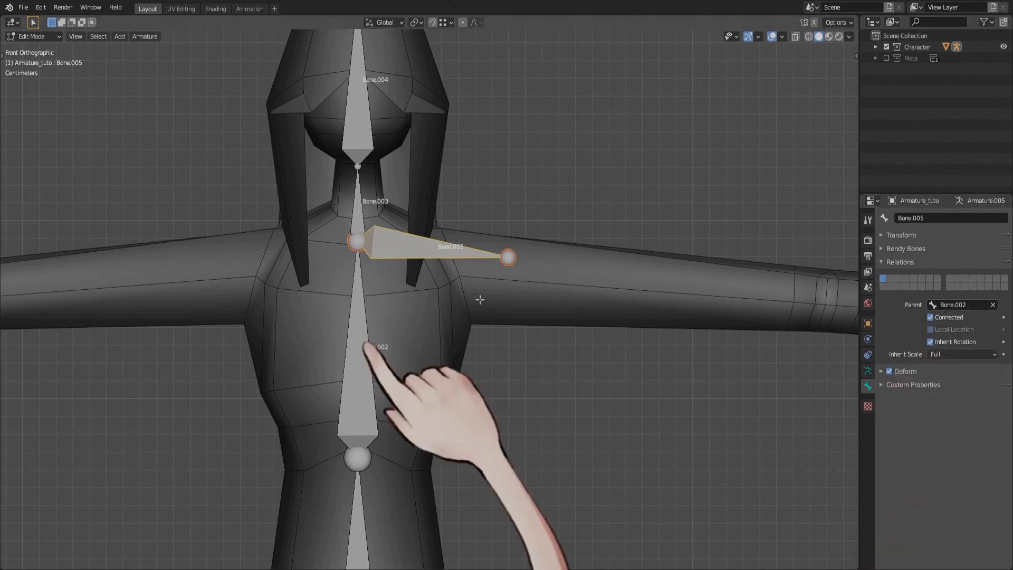
click(364, 309)
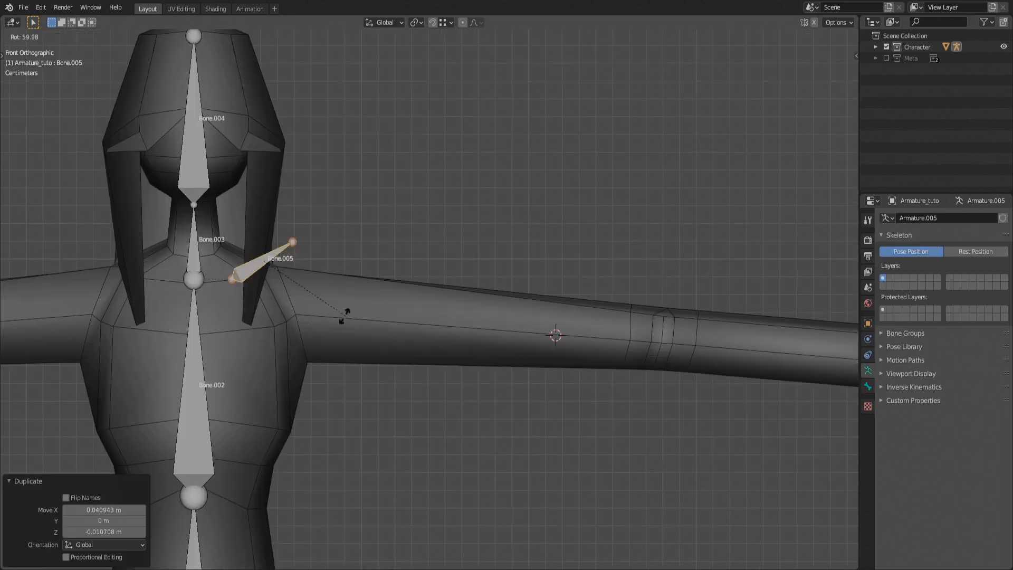
Step: Rotate the duplicated bone by 93.6° to follow the arm and move it about 0.05 m along X and 0.03 m down to the shoulder
click(287, 325)
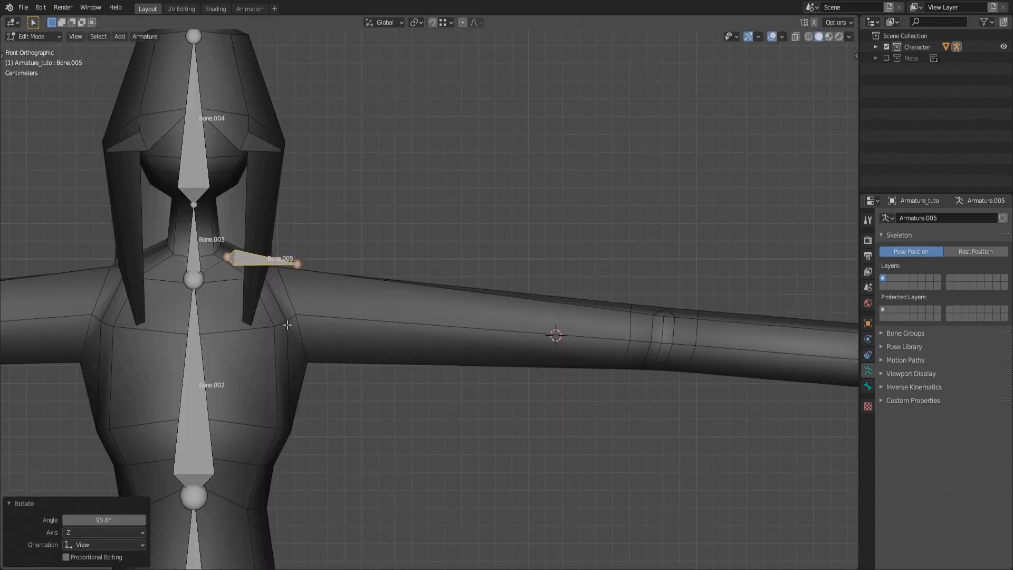
key(g)
click(380, 365)
Step: Scale the duplicated arm bone about 1.93 times, stretch its tip about 0.15 m to the elbow, and reposition its shoulder joint
key(s)
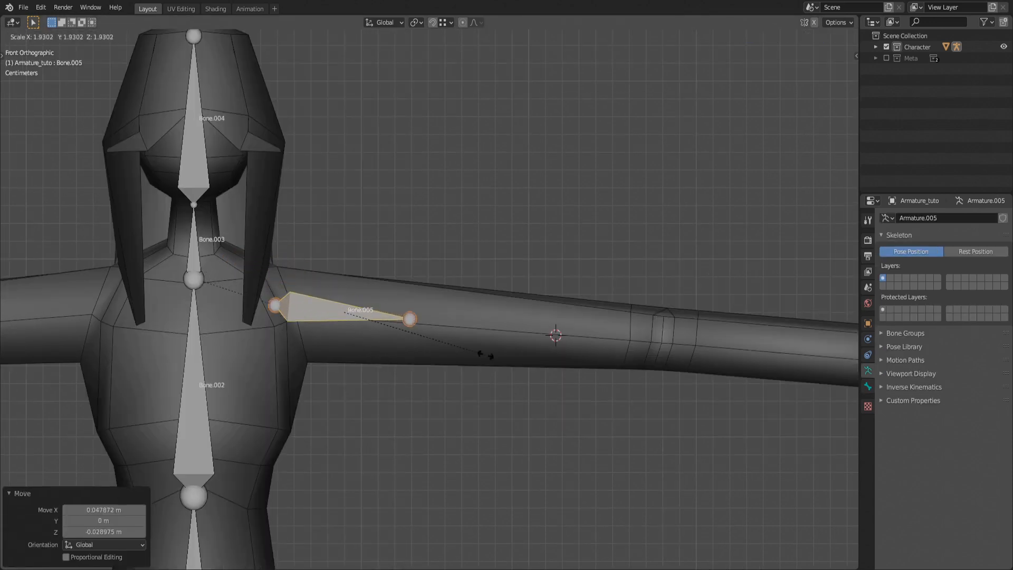
click(485, 355)
click(410, 319)
key(g)
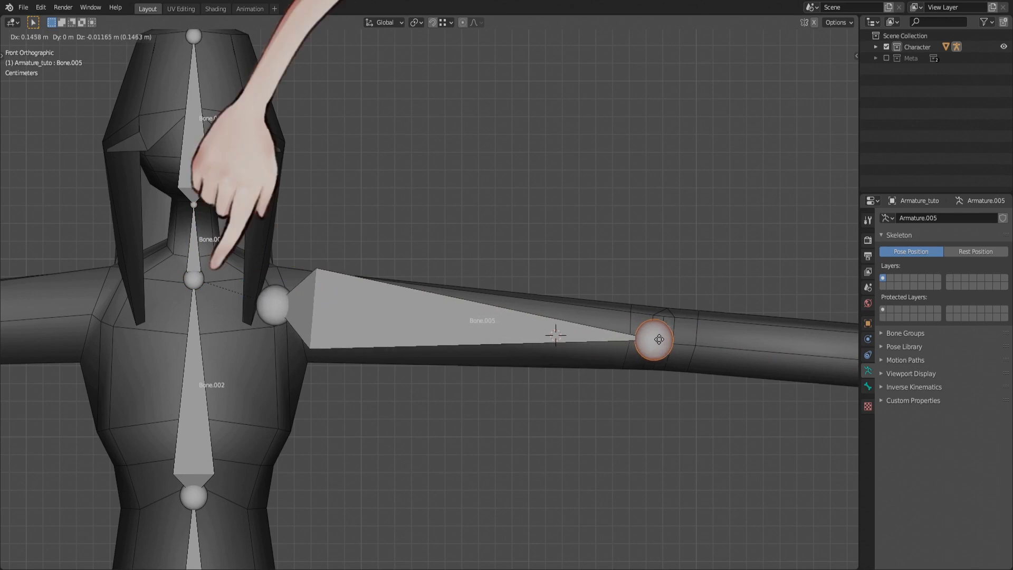
click(659, 339)
click(272, 305)
key(g)
click(231, 277)
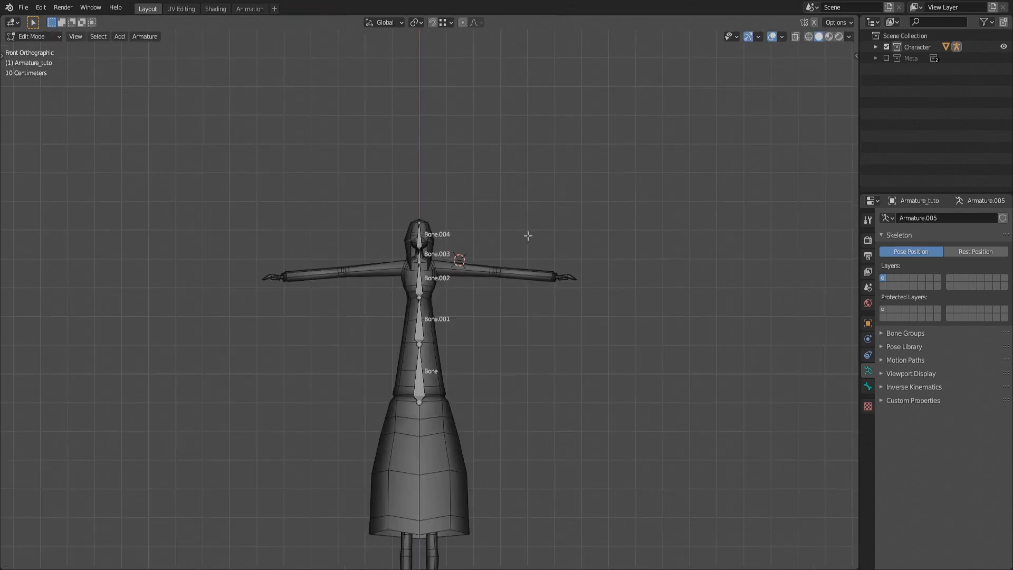
Step: Try adding a separate bone at the 3D cursor and adjusting its orientation, and delete it
key(shift+a)
key(r)
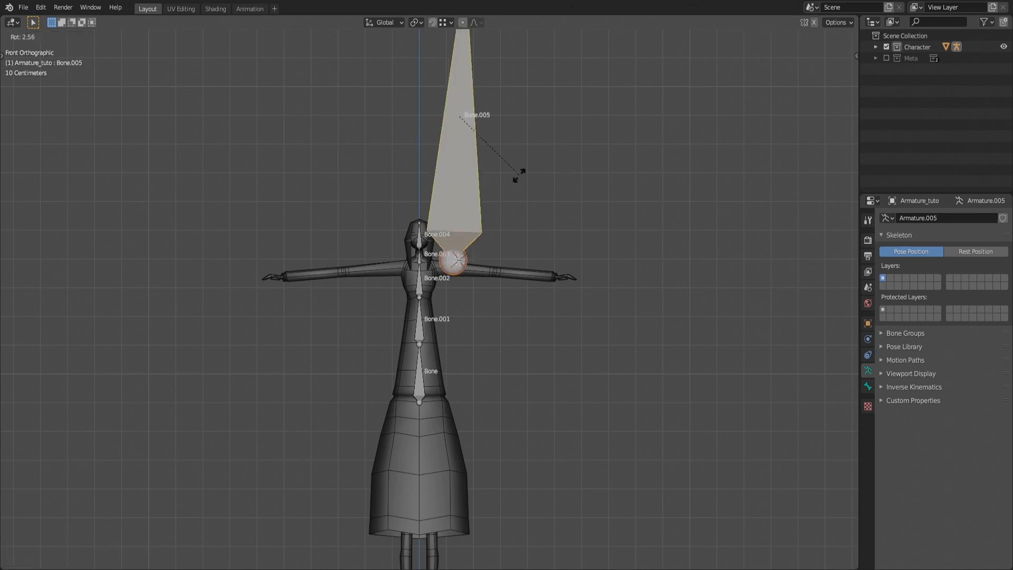
click(437, 230)
middle_drag(428, 214, 427, 430)
key(KP_1)
key(x)
click(471, 242)
Step: Examine the neck bone's alignment in the top, right and front views
scroll(478, 274, up, 9)
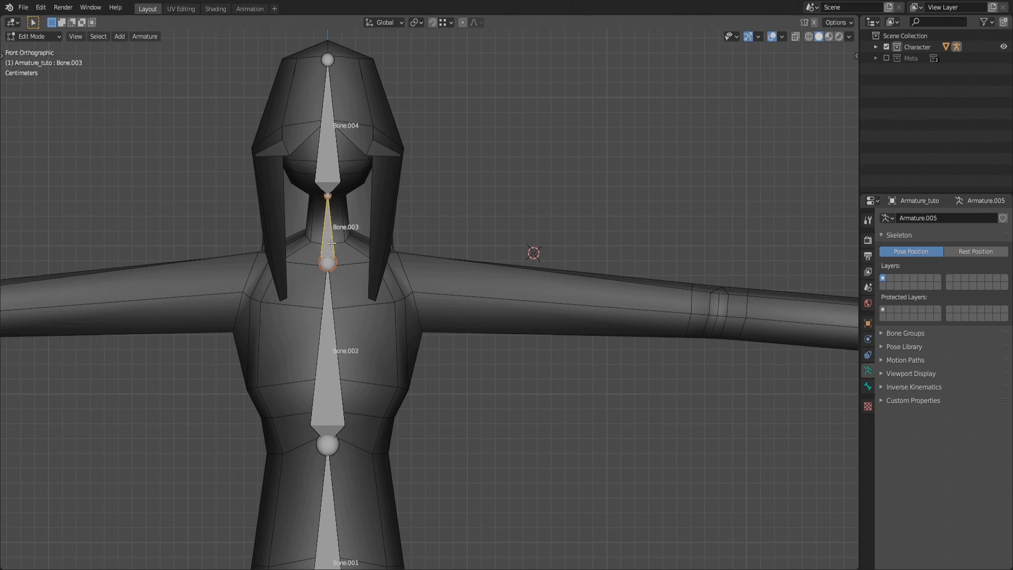
key(KP_7)
key(KP_3)
key(KP_1)
key(KP_7)
key(KP_3)
key(KP_7)
key(KP_1)
Step: Duplicate the neck bone to the shoulder, rotate it to follow the arm, and stretch its tip to the elbow
key(shift+d)
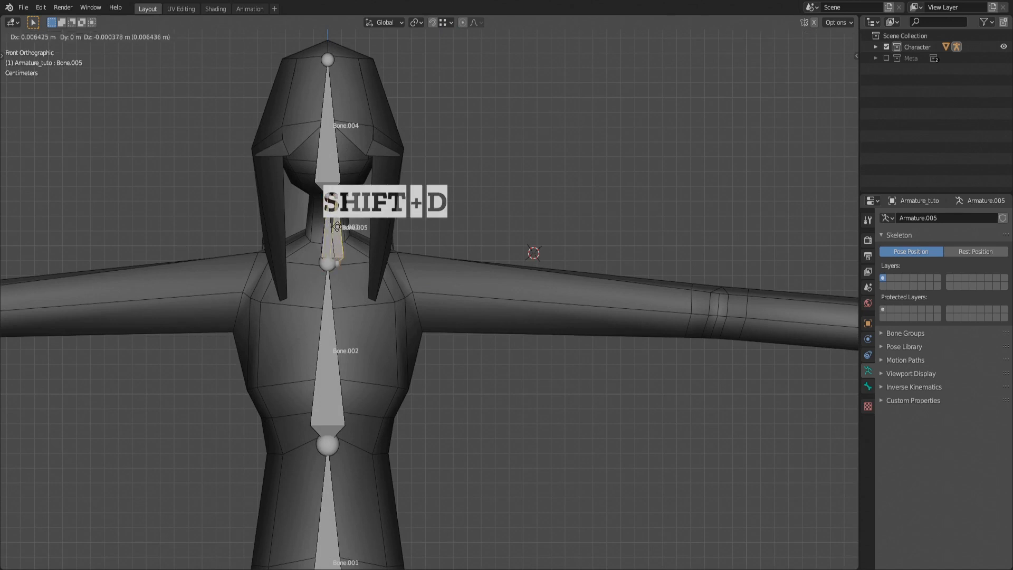
click(429, 251)
key(r)
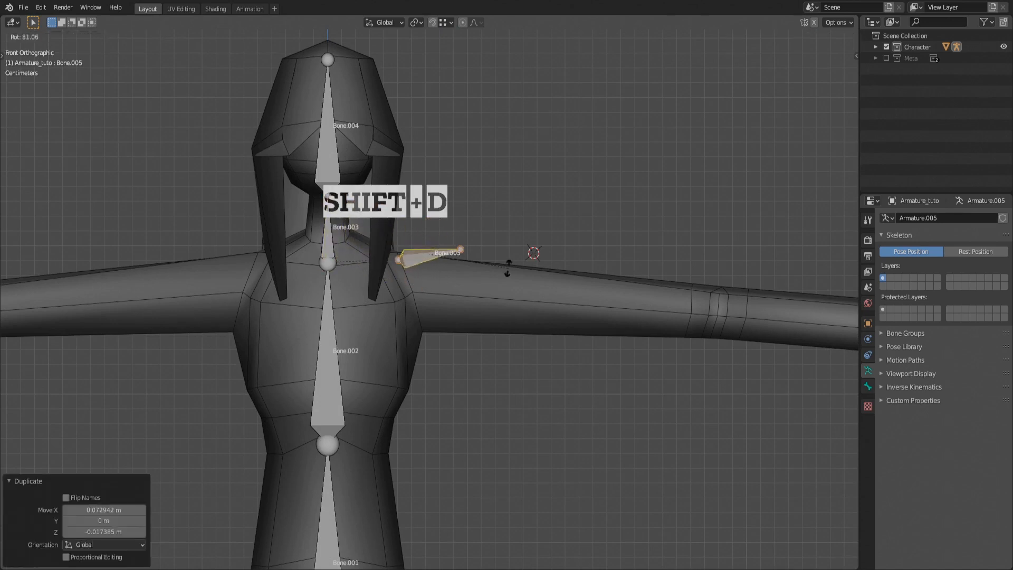
click(507, 266)
key(g)
click(511, 328)
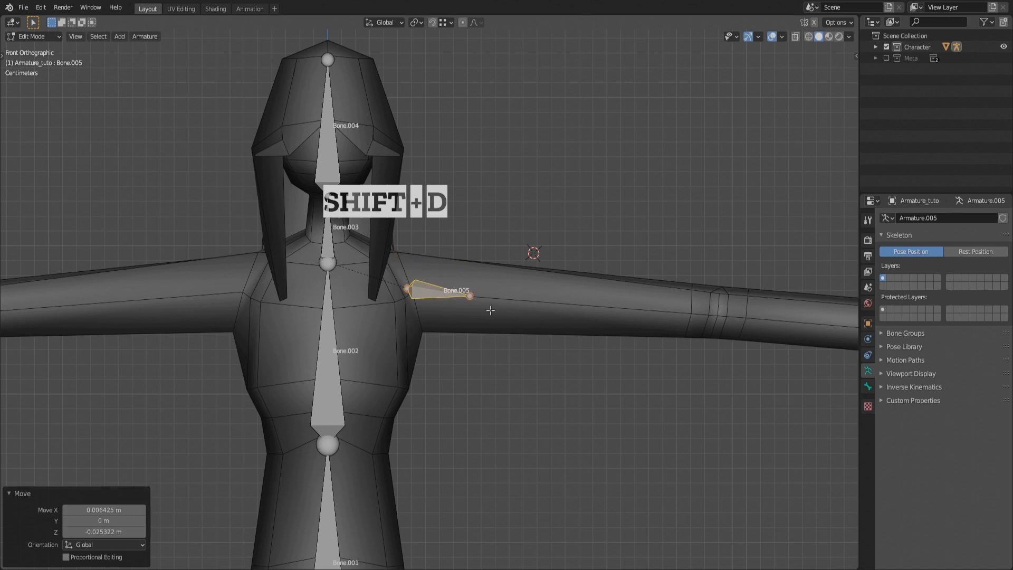
click(474, 298)
key(g)
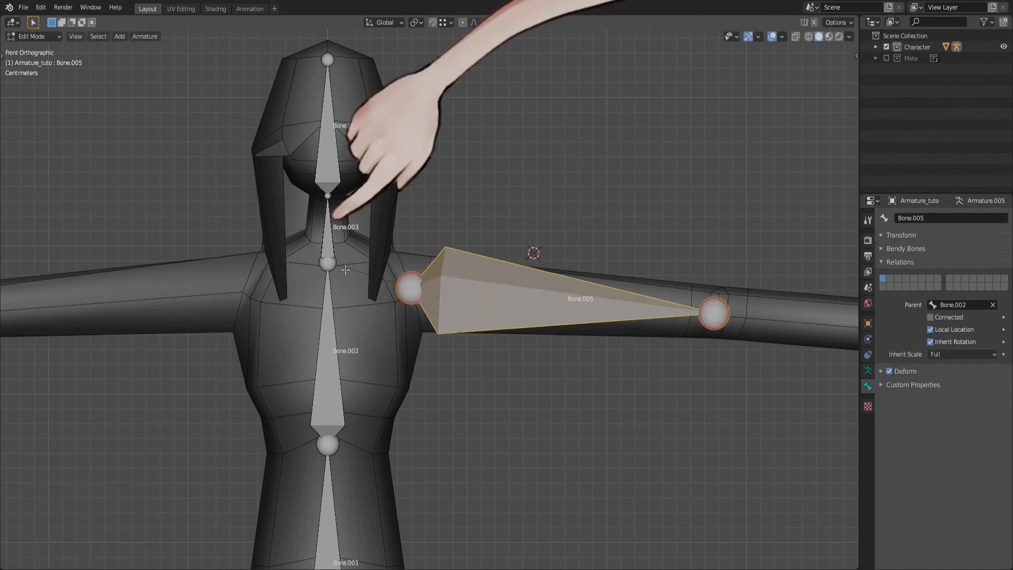
Step: Test the arm bone's parenting in Pose Mode by rotating the neck bone, cancelling, and rotating the chest bone
click(334, 237)
click(484, 293)
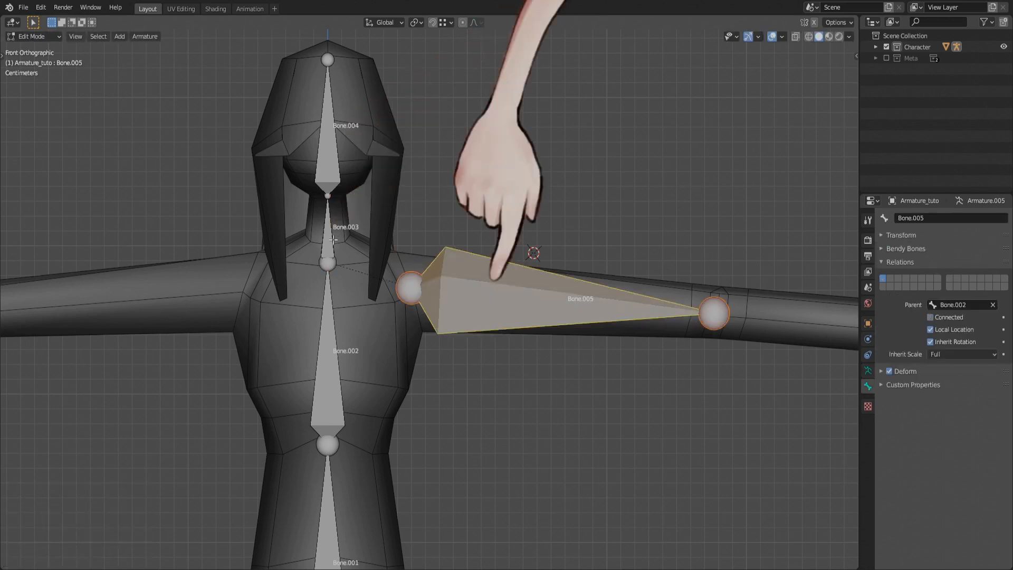
click(332, 237)
click(452, 285)
click(328, 239)
key(r)
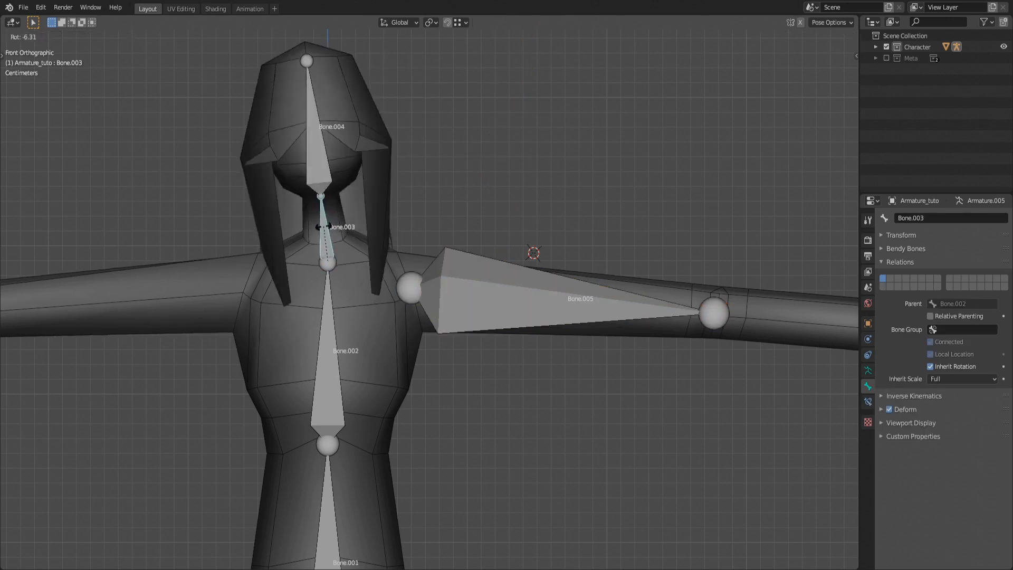
right_click(318, 157)
click(326, 343)
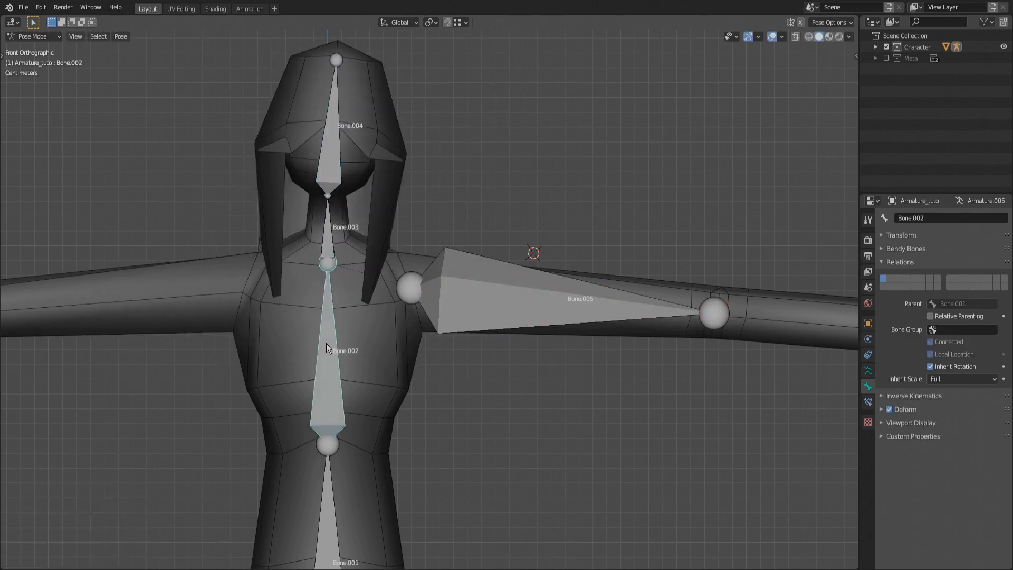
key(r)
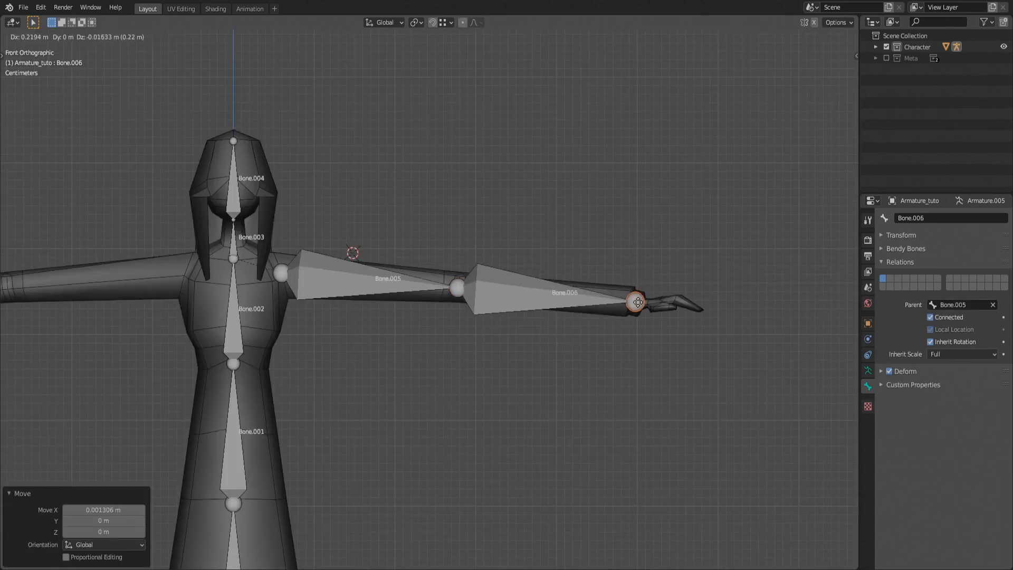
Step: Extrude a forearm bone to the wrist, about 0.22 m along X and 0.02 m down, and a hand bone about 0.05 m along X
click(638, 302)
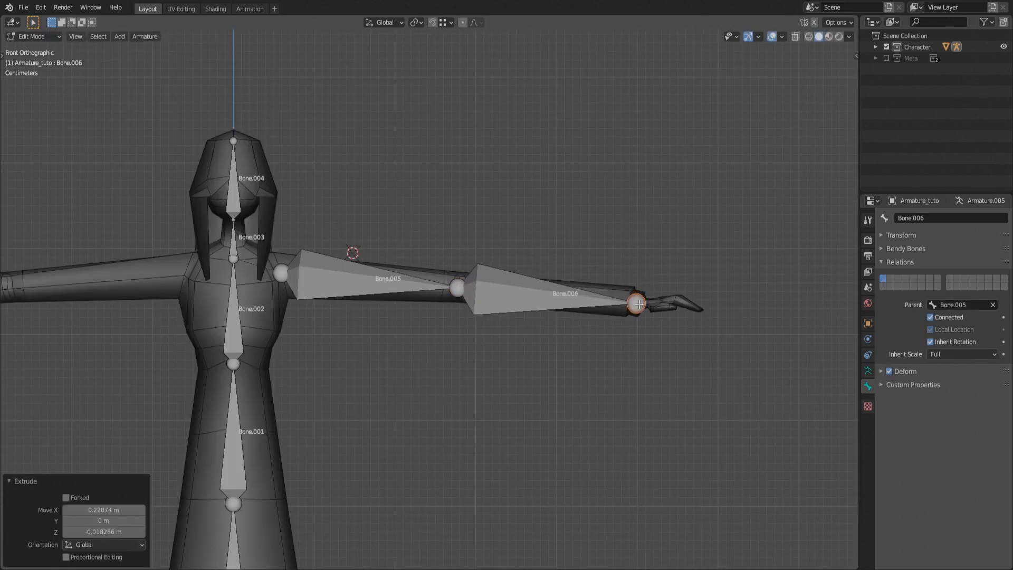
key(e)
click(686, 304)
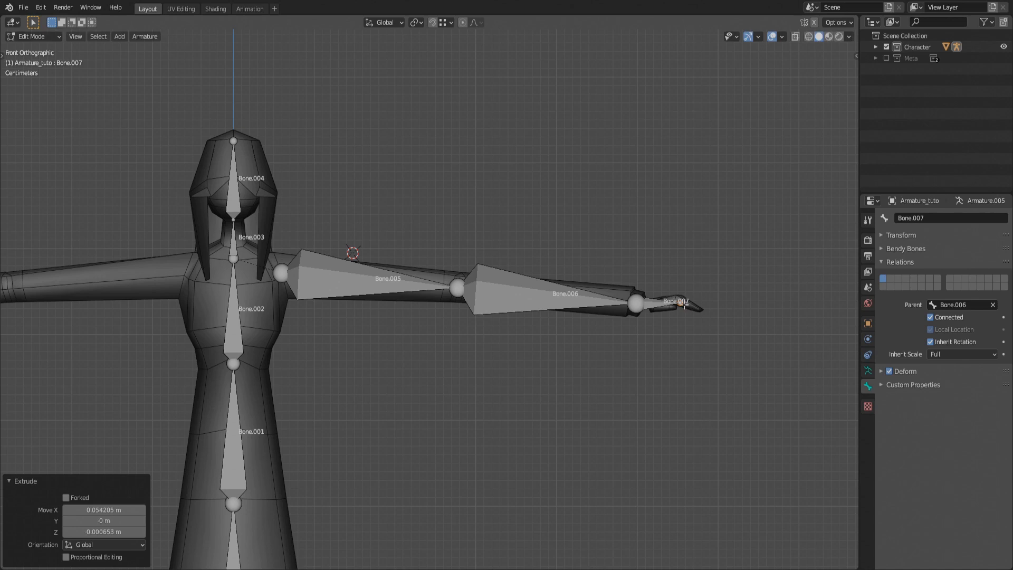
Step: Align the elbow, wrist and hand-tip joints with the bent arm mesh in top view
key(KP_7)
click(458, 287)
key(g)
click(462, 279)
click(680, 288)
key(g)
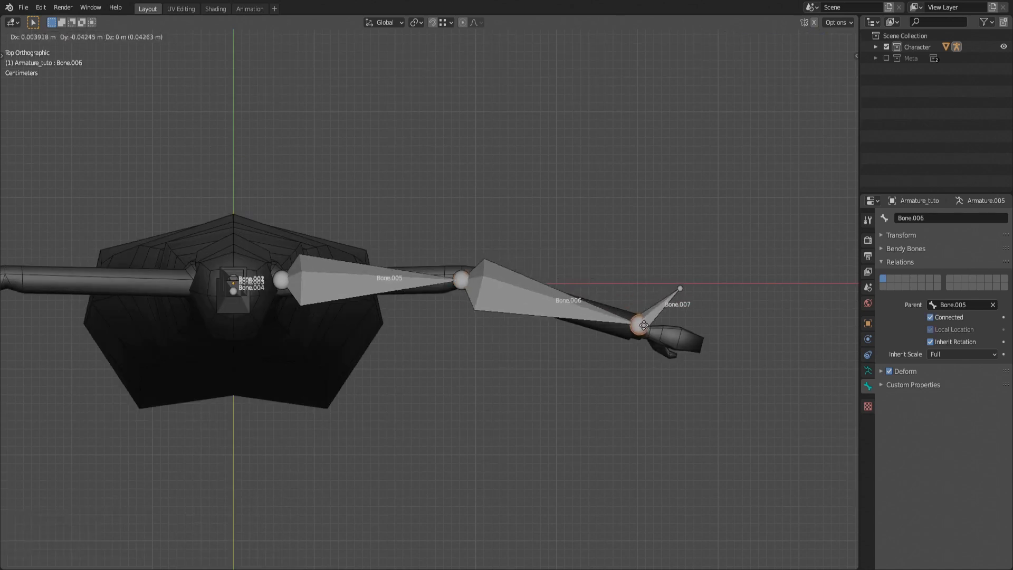
click(683, 290)
key(g)
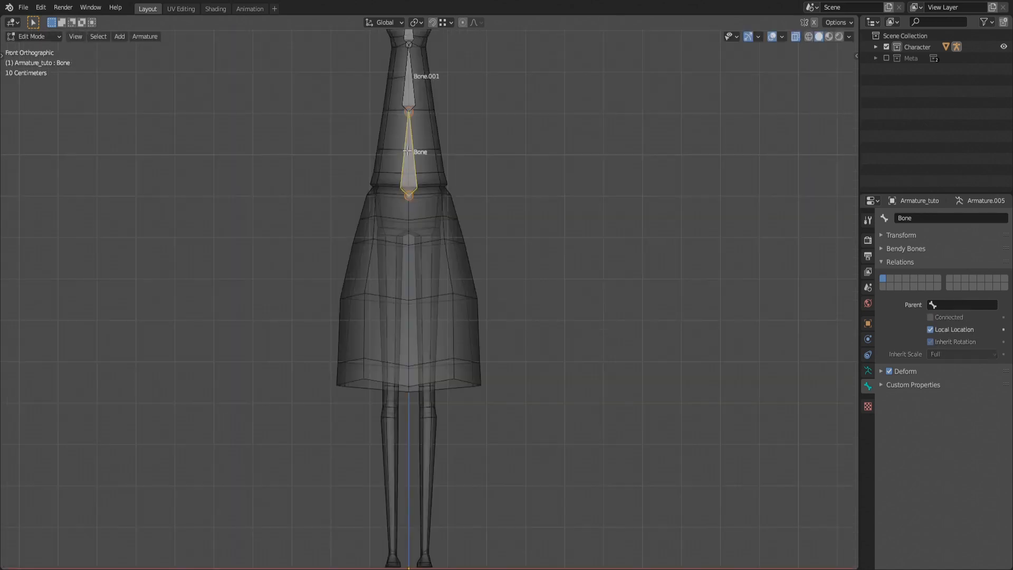
Step: Duplicate the lowest spine bone into the thigh, rotated about 180°, and lower its tip about 0.21 m to the knee
key(shift+d)
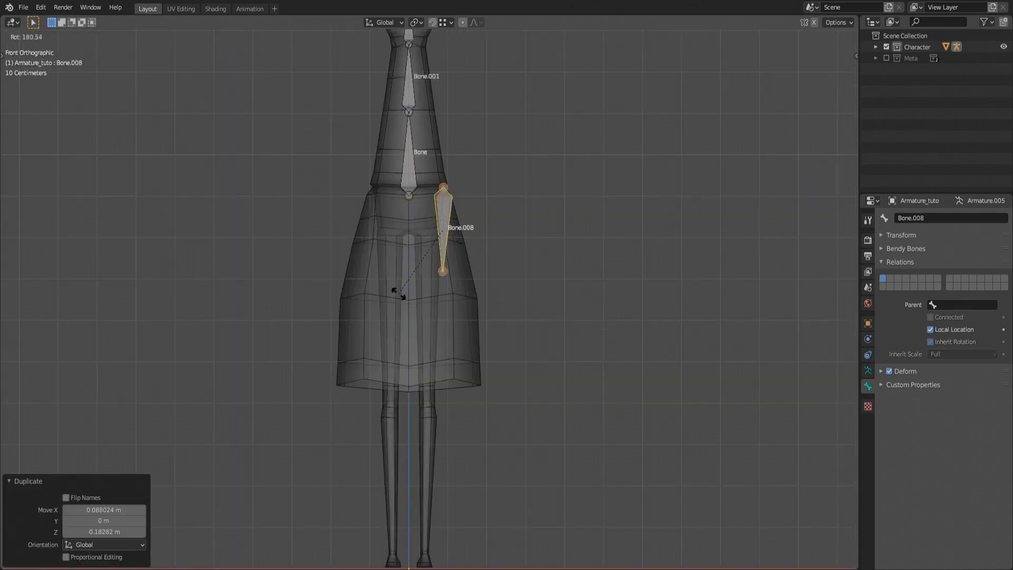
click(431, 243)
shift+middle_drag(430, 337, 445, 242)
click(444, 231)
key(g)
click(445, 316)
Step: Extrude a shin bone from the knee to the ankle and align the leg joints with the mesh in side view
key(e)
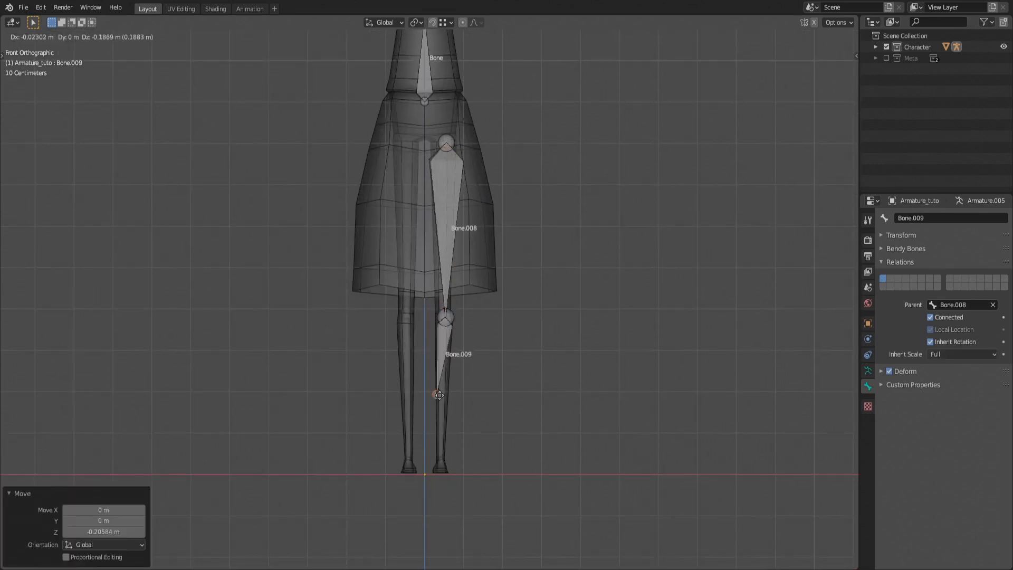
click(442, 466)
key(KP_3)
shift+middle_drag(442, 466, 442, 395)
click(441, 244)
click(430, 70)
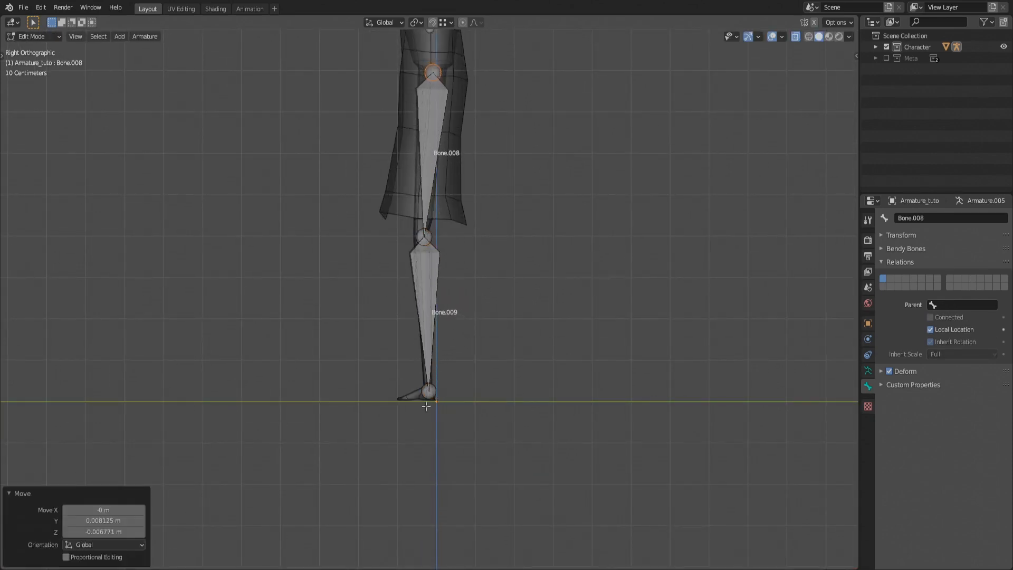
Step: Extrude a foot bone from the ankle toward the toes in side view
click(429, 390)
key(e)
click(404, 396)
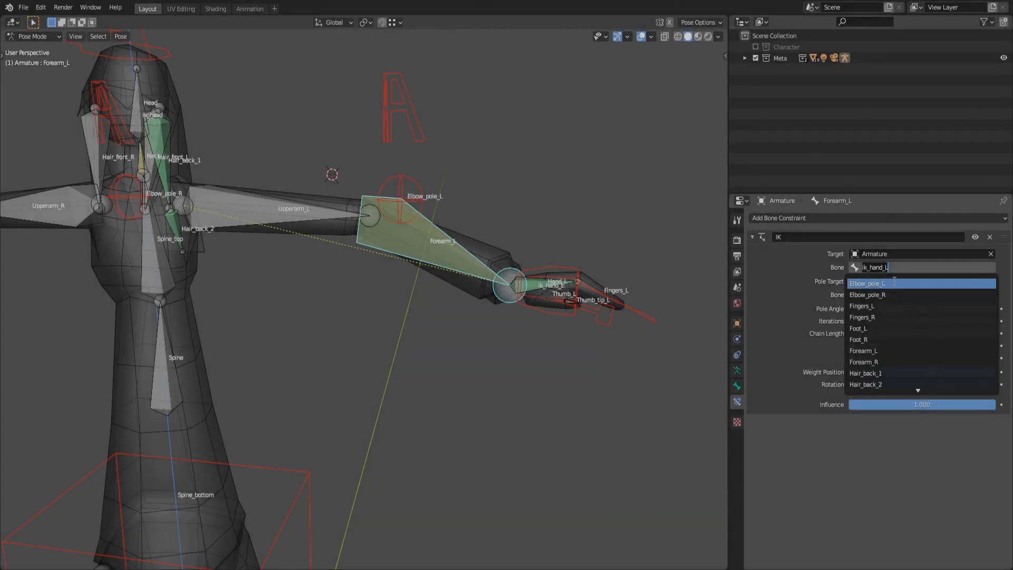
Step: Examine the named bones offered as targets for the Forearm_L IK constraint in the finished rig
scroll(894, 281, down, 13)
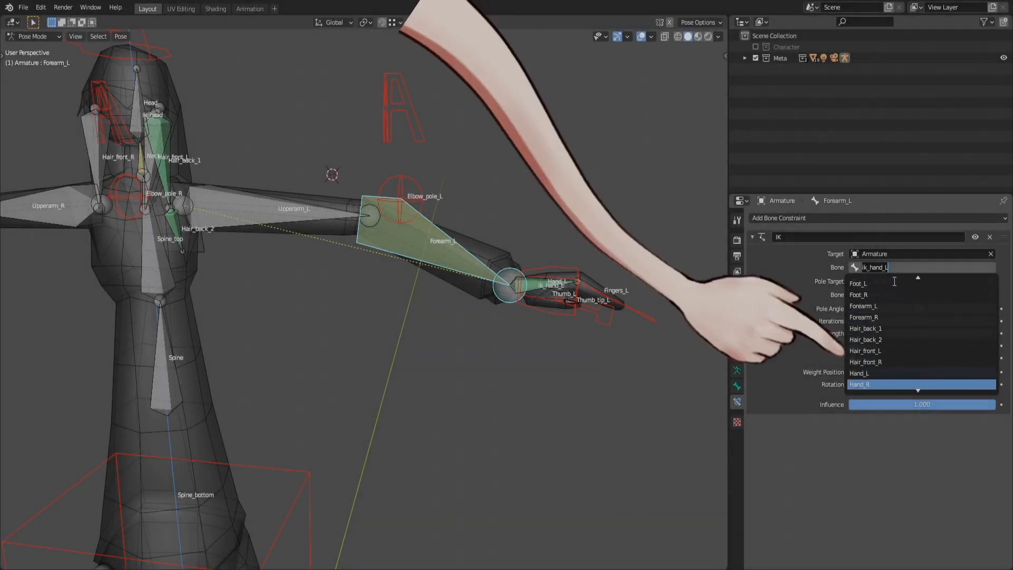
scroll(894, 281, down, 14)
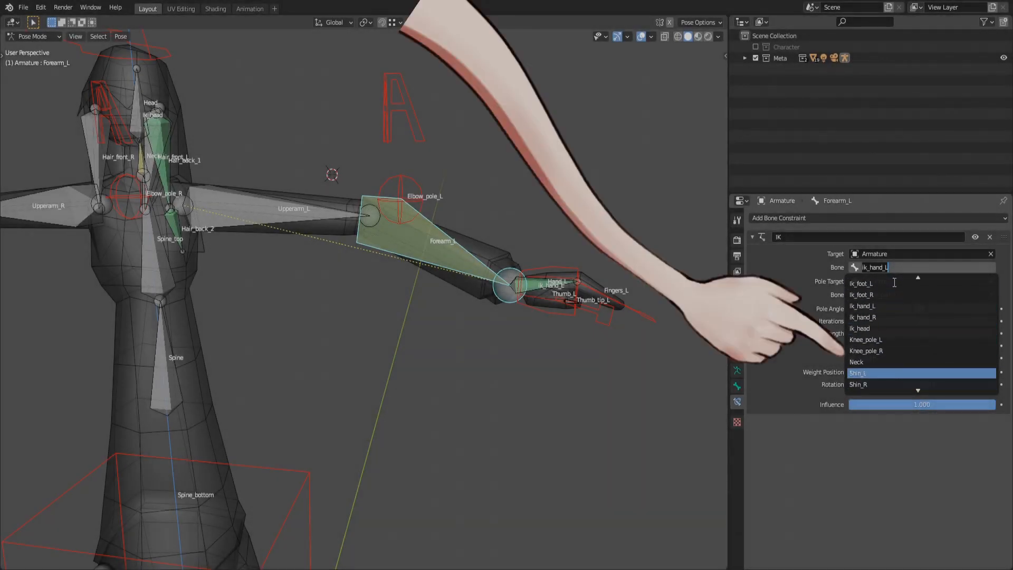
scroll(894, 282, down, 8)
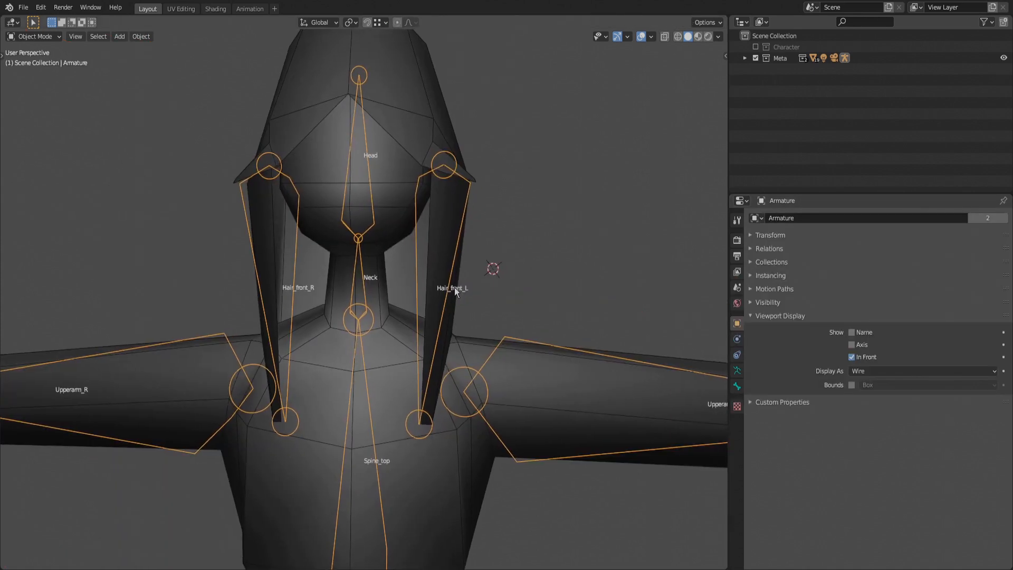
middle_drag(454, 287, 425, 296)
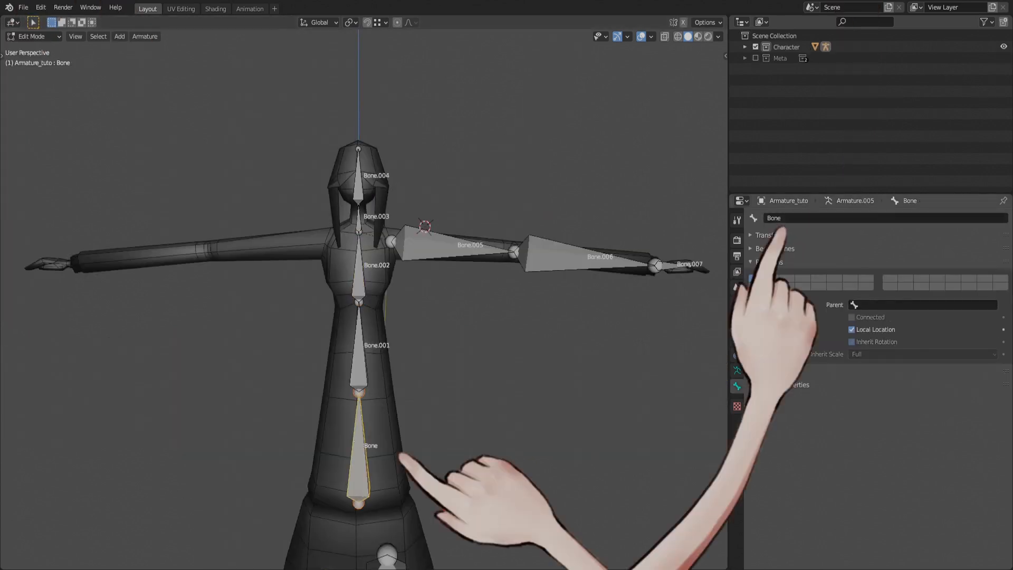
Step: Rename the three spine bones, from lowest to highest, as Spine_bottom, Spine_middle and Spine_top
text(Spine_middle)
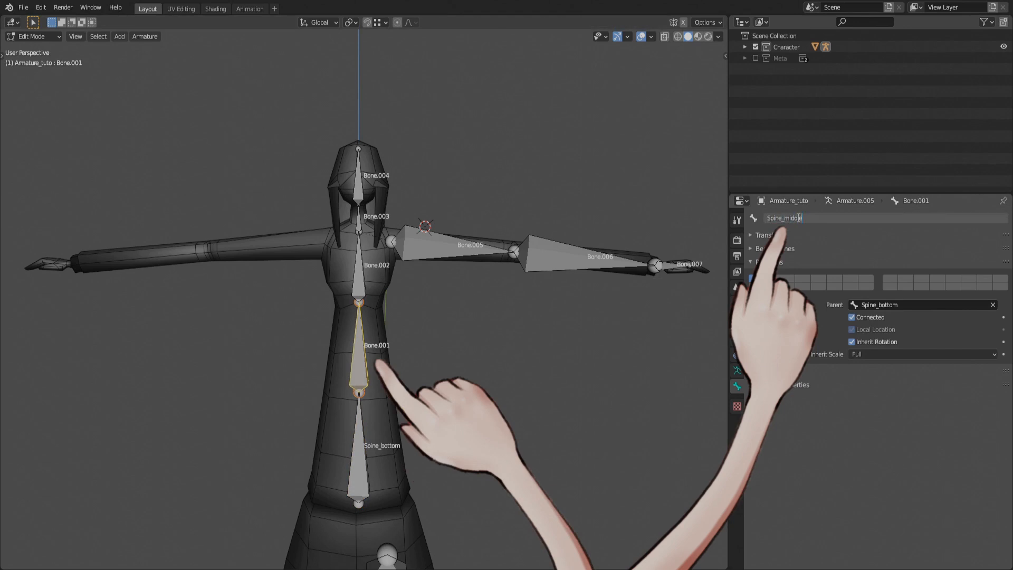
key(Return)
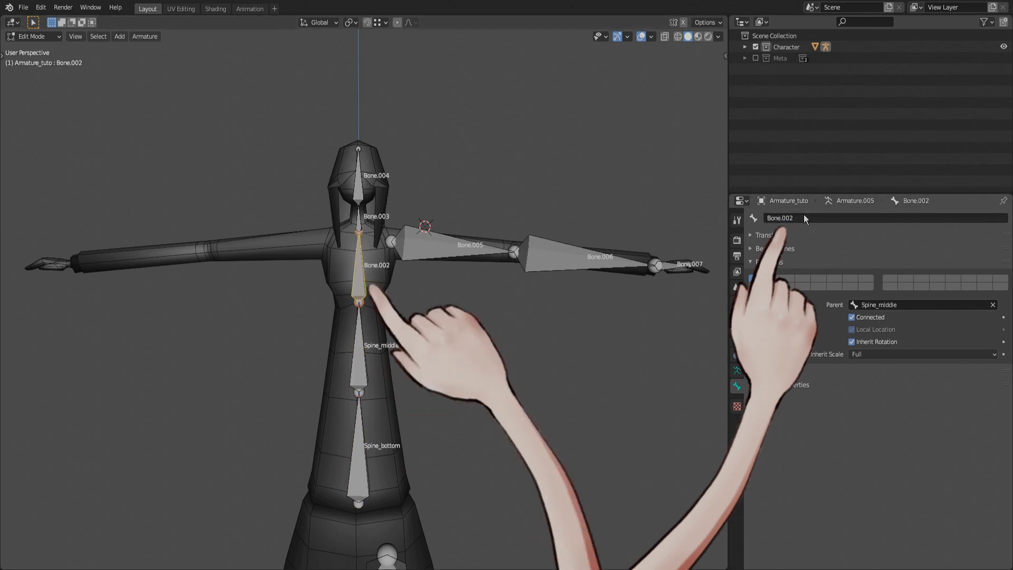
double_click(798, 218)
text(Spine_top)
key(Return)
Step: Rename the bone in the neck as Neck and the bone above it as Head
double_click(806, 219)
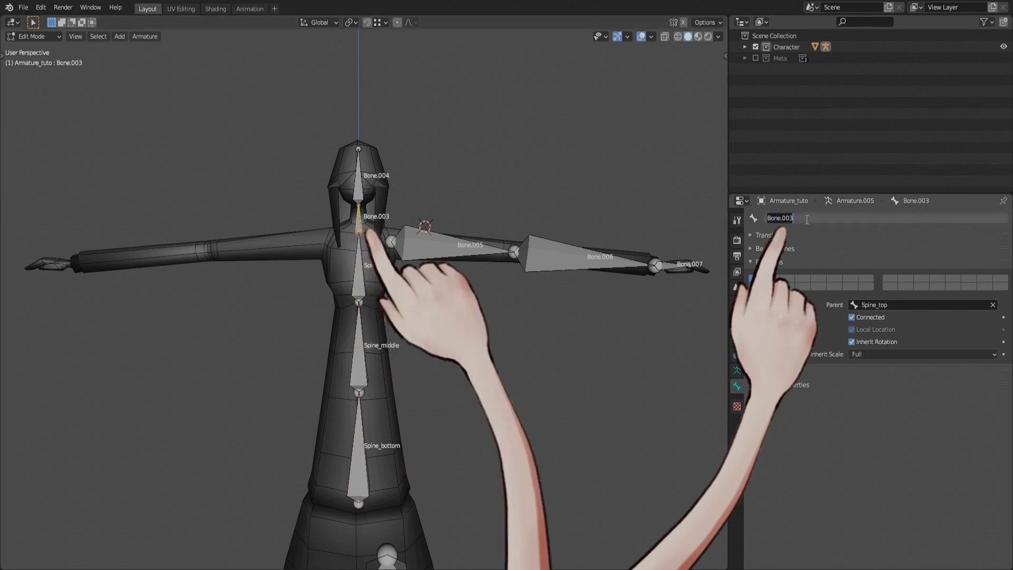
text(Neck)
key(Return)
text(Head)
key(Return)
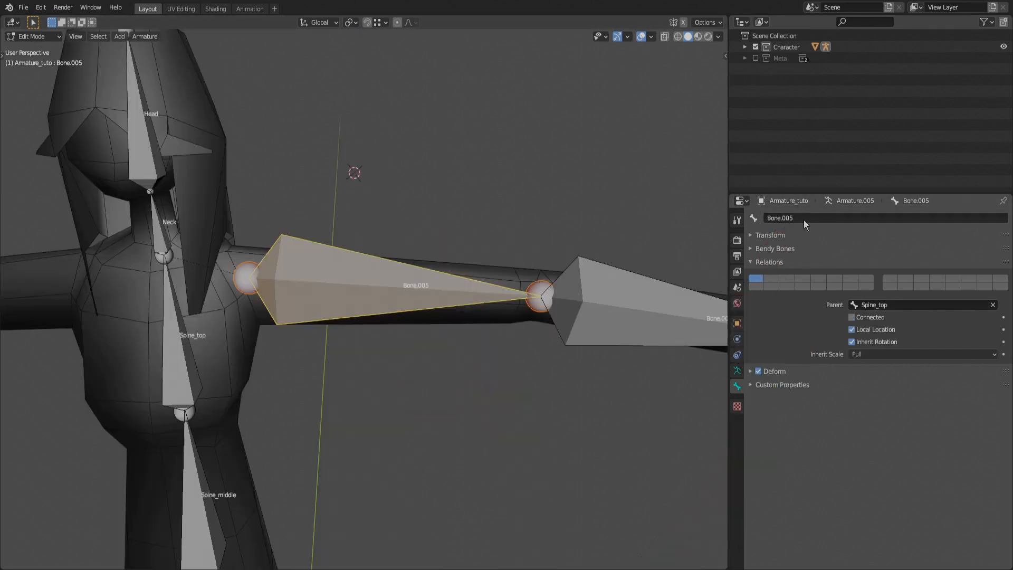
Step: Rename the arm bones, from shoulder to hand, as Arm_L, Forearm_L and Hand_L
double_click(806, 219)
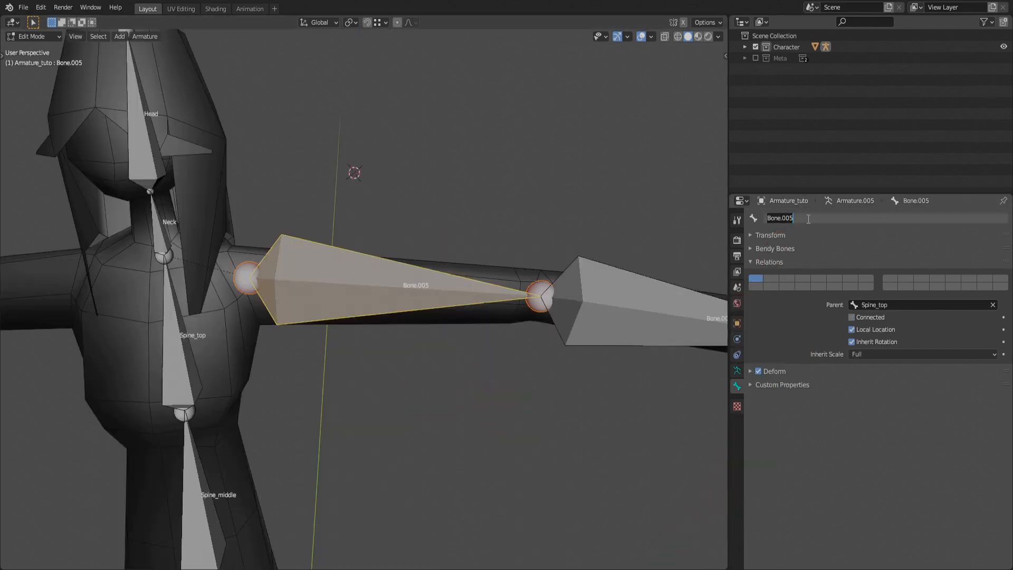
text(Arm_L)
key(Return)
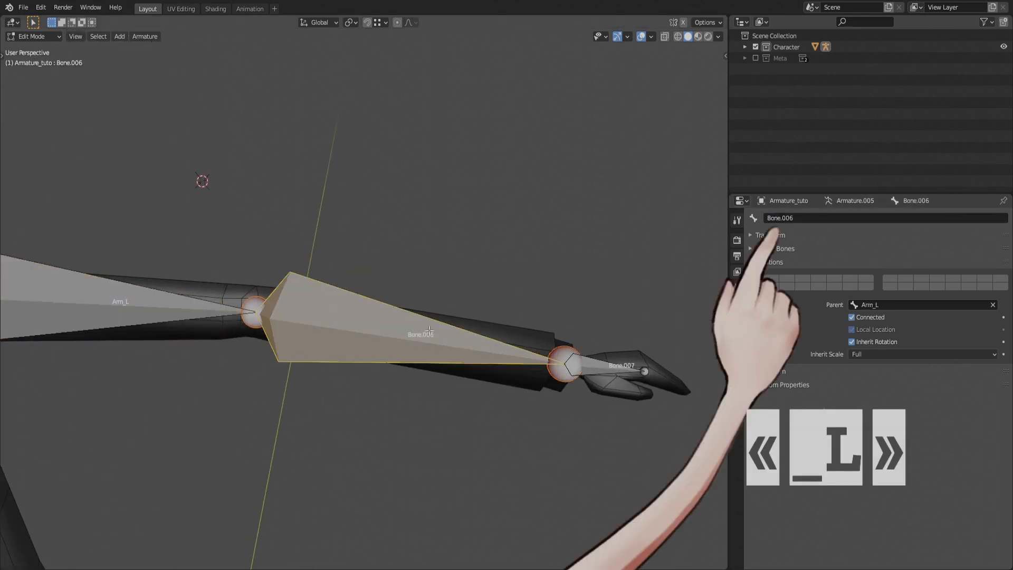
double_click(801, 218)
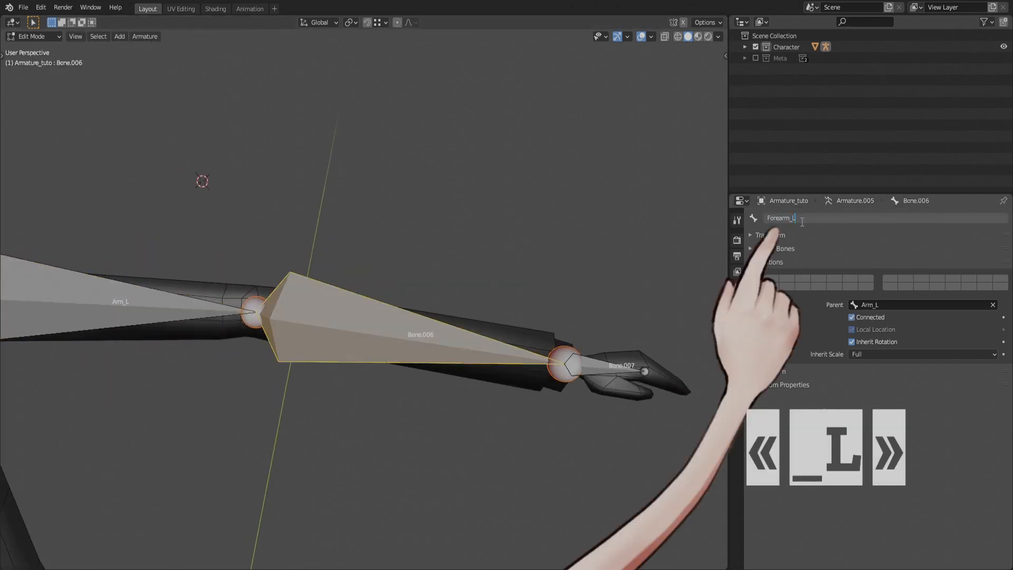
key(Return)
key(bracketright)
double_click(805, 220)
text(Hand)
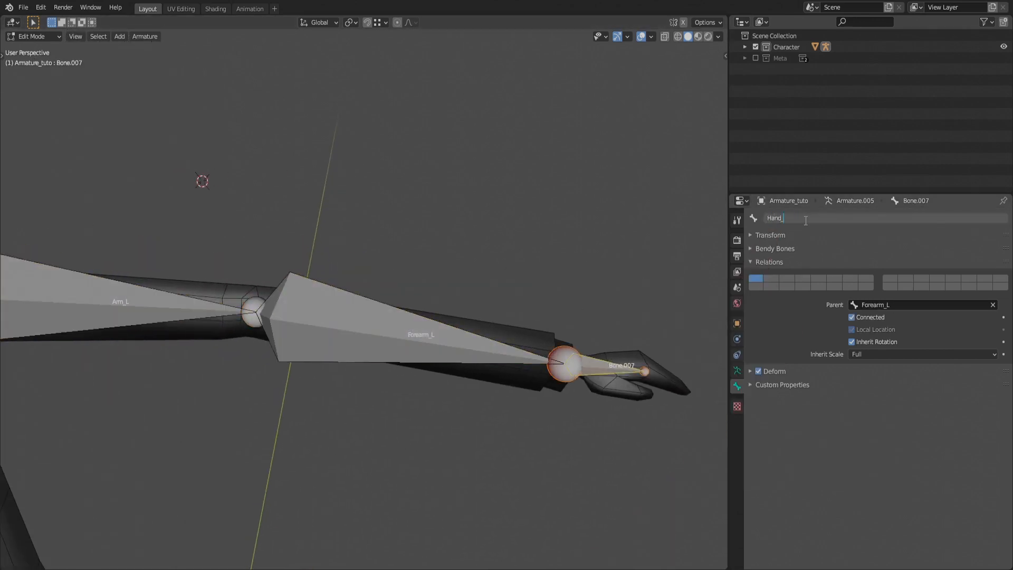
text(_L)
key(Return)
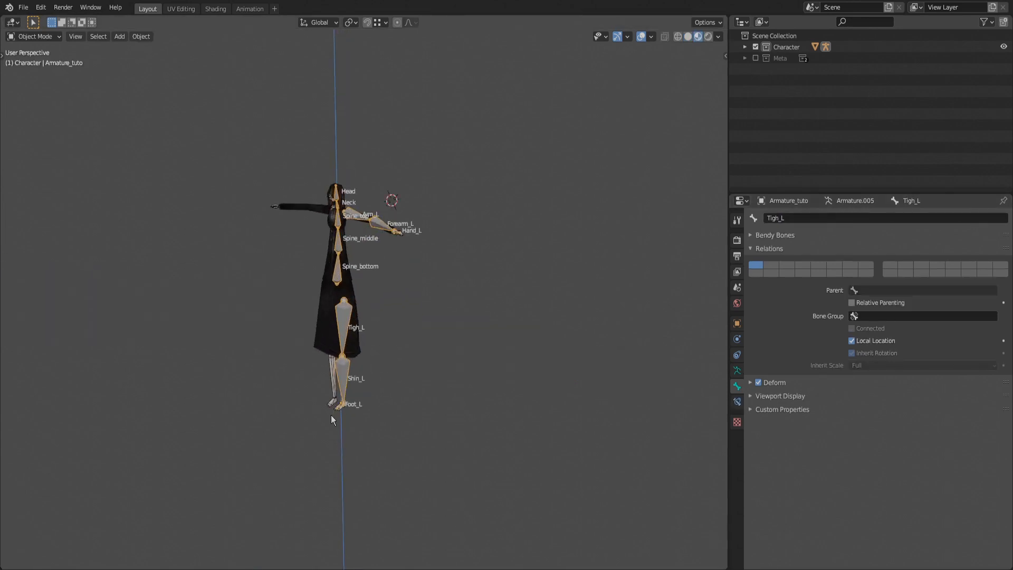
key(KP_1)
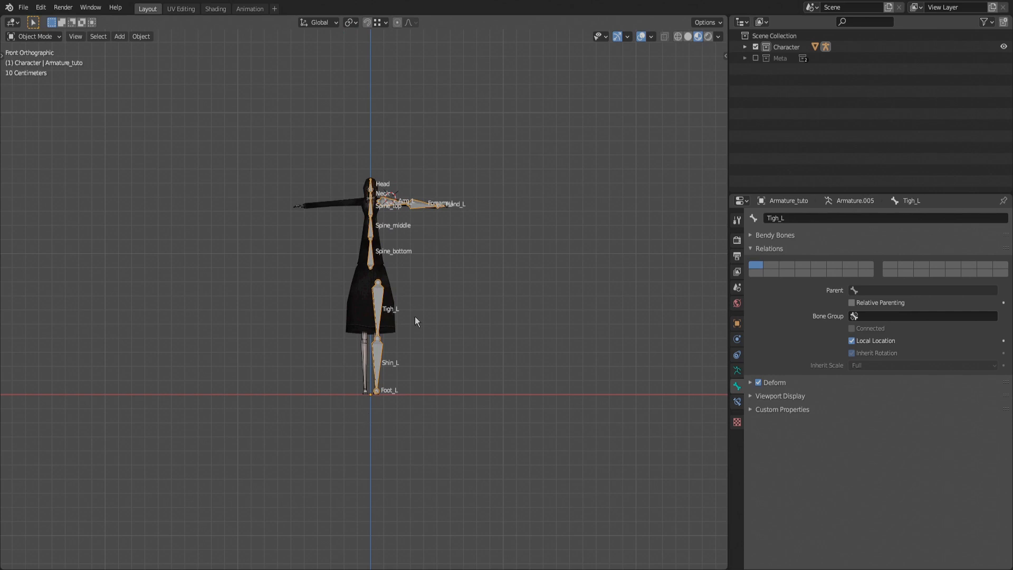
Step: Symmetrize all the armature's bones in Edit Mode to create the matching right arm and leg bones
key(Tab)
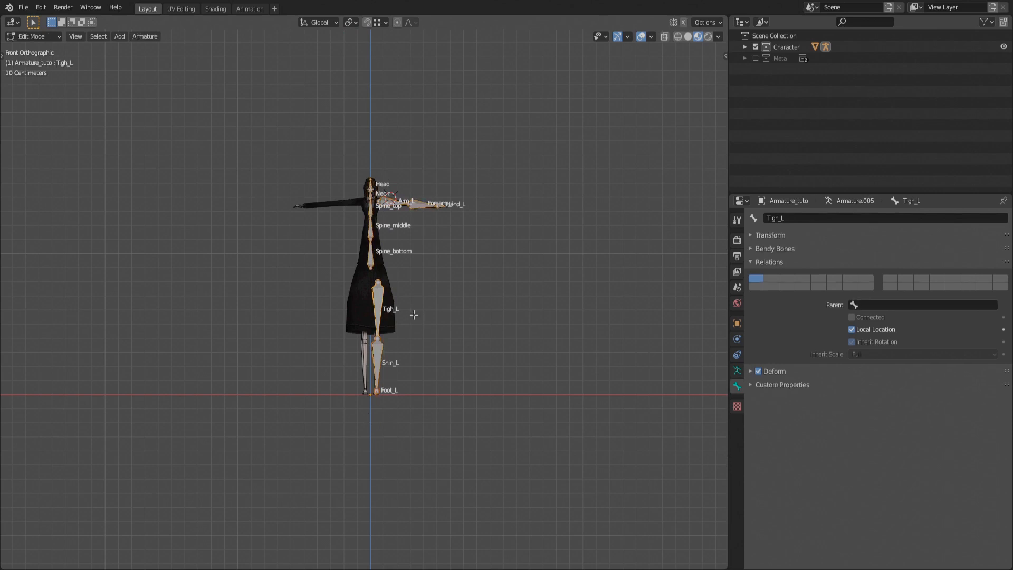
key(w)
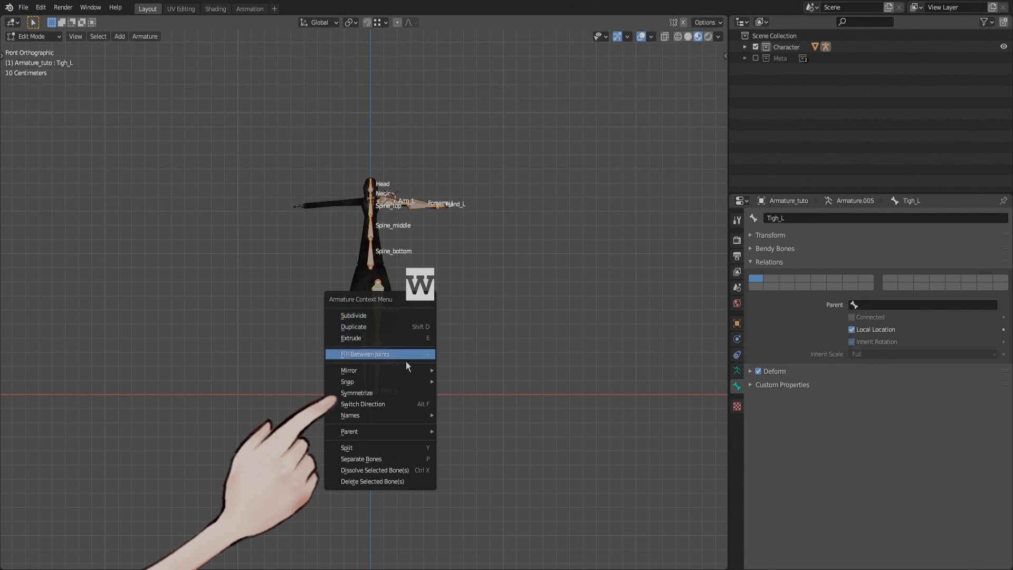
click(399, 391)
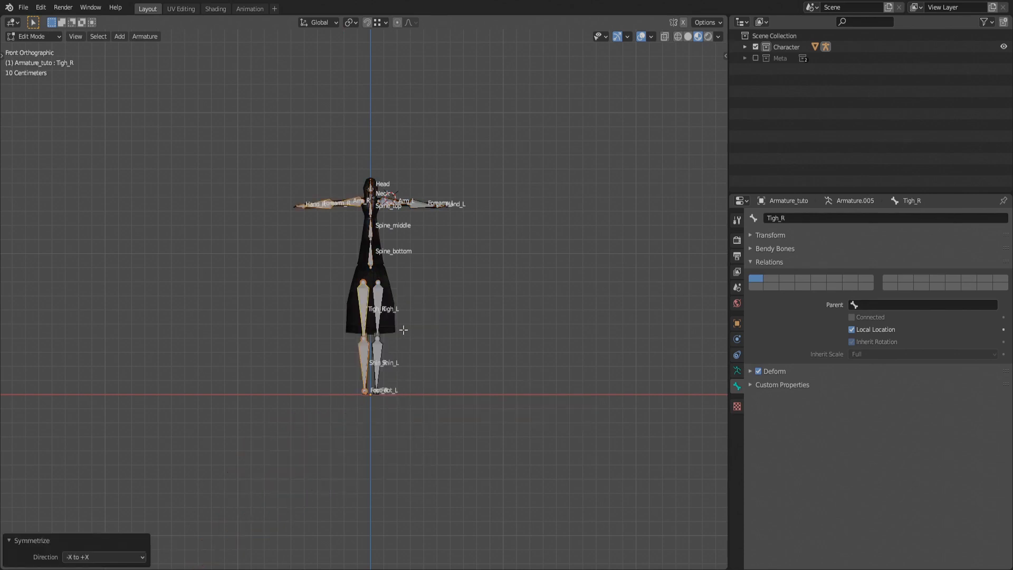
Step: Enable X-axis mirrored editing for the armature and try moving the shoulder joint of Arm_L
scroll(405, 327, up, 10)
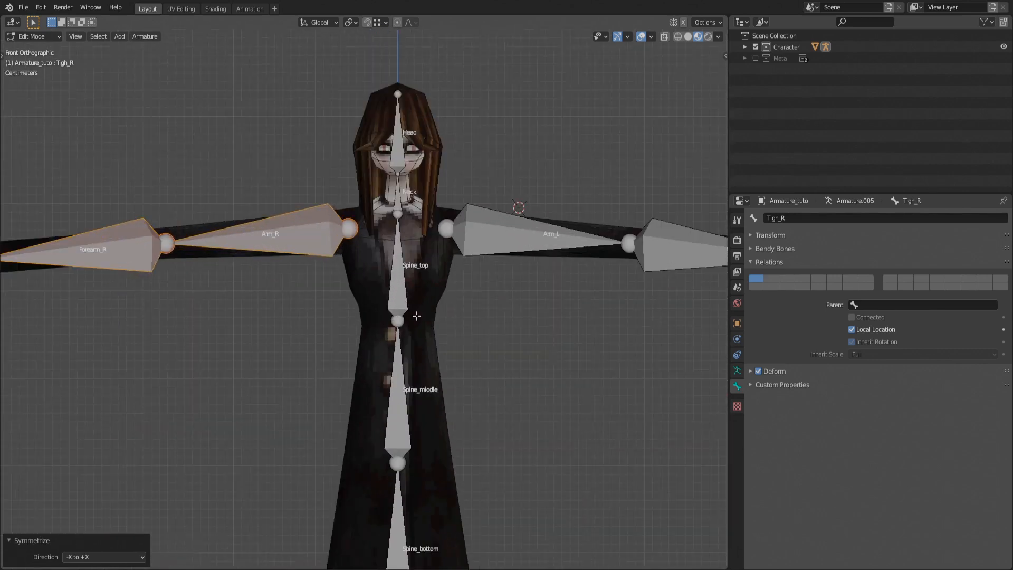
shift+middle_drag(417, 316, 470, 345)
click(331, 261)
click(559, 255)
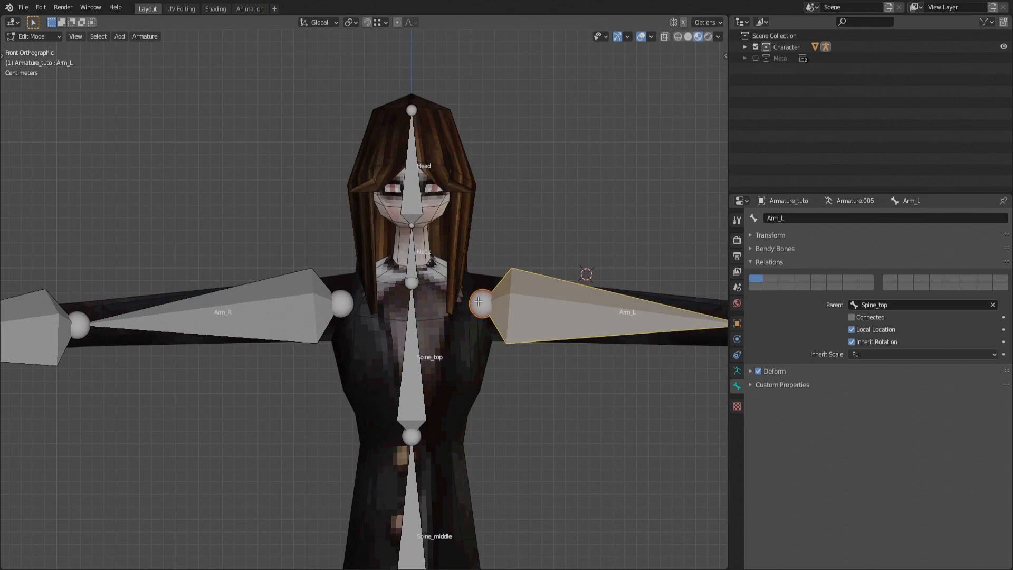
click(476, 302)
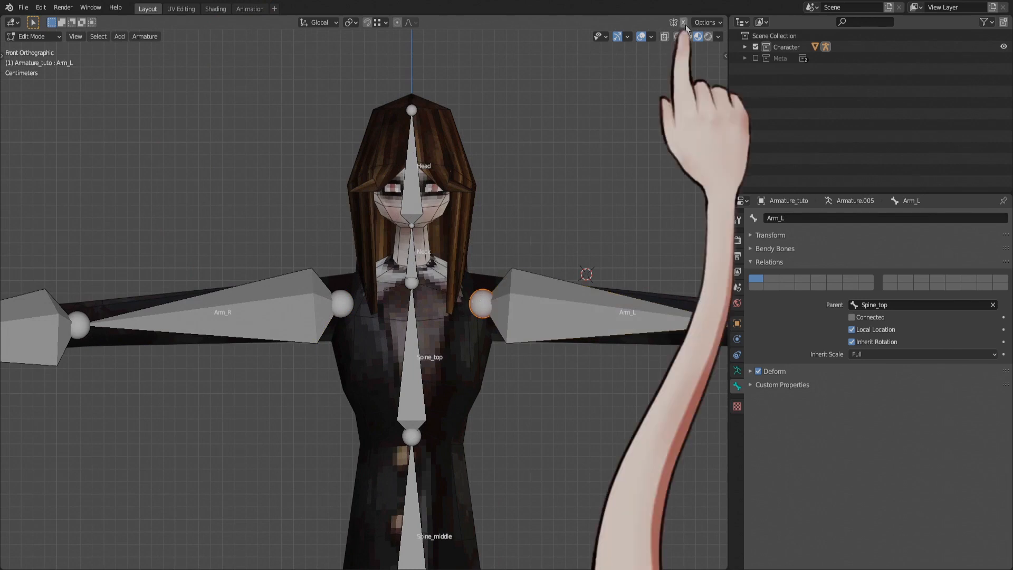
key(g)
right_click(496, 316)
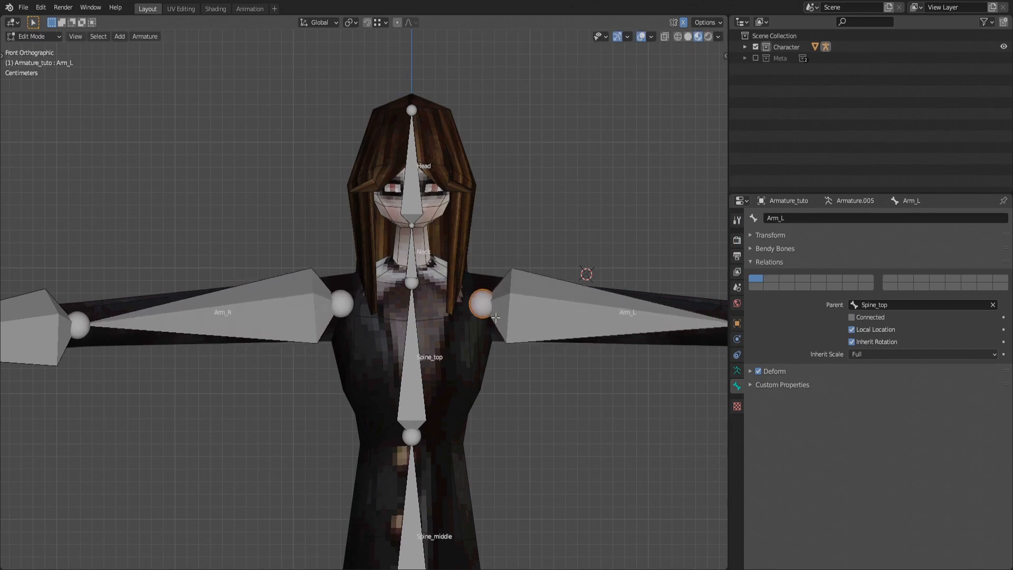
Step: Try moving the wrist joint of Hand_L with X-axis mirroring enabled
scroll(497, 317, down, 5)
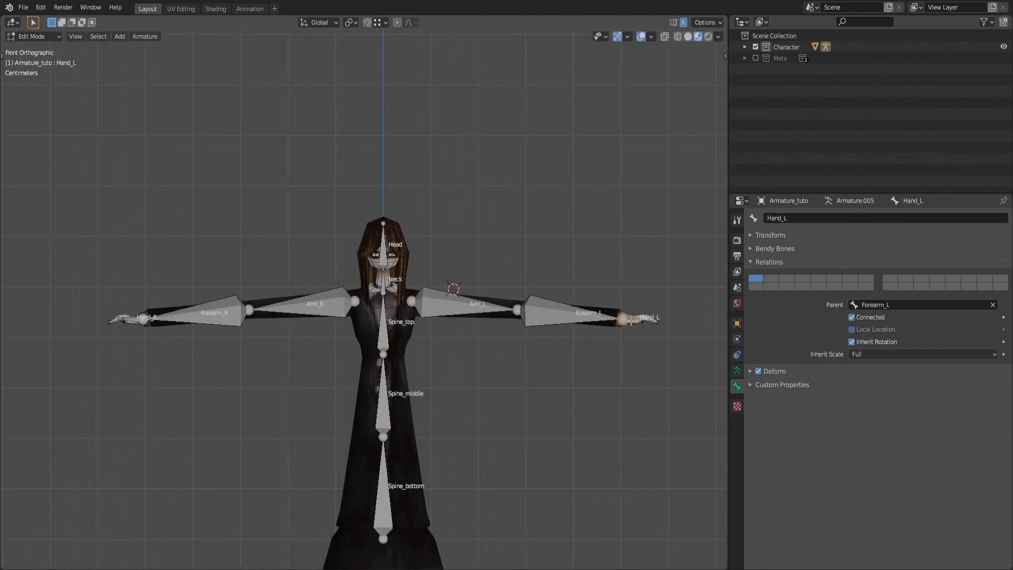
key(g)
right_click(623, 329)
key(g)
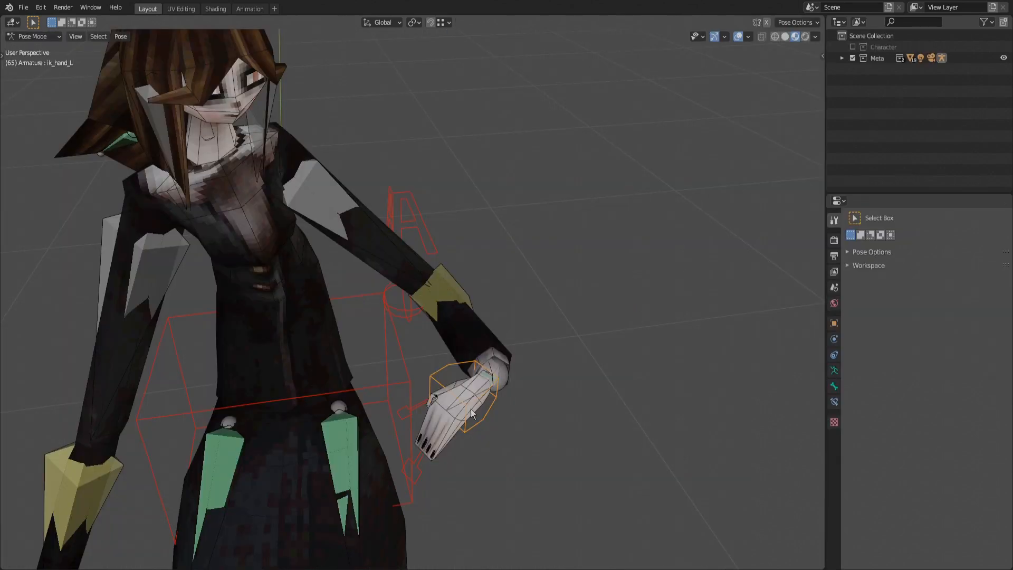
Step: Pose the finished rig by moving ik_hand_L to the upper chest, shifting Elbow_pole_L along global X, and rotating another control
key(g)
key(shift+z)
click(259, 352)
key(g)
key(z)
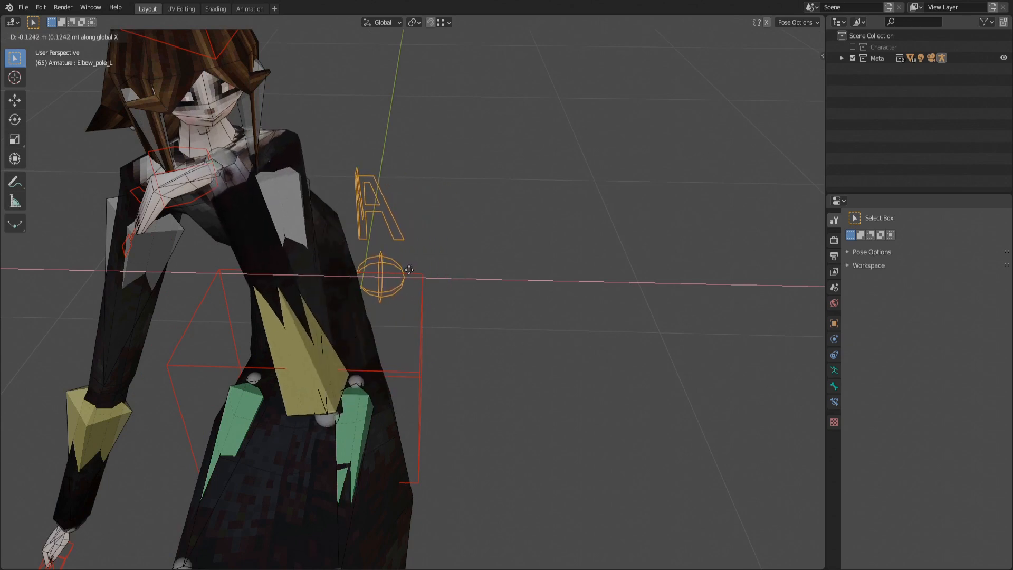
click(408, 270)
middle_drag(296, 255, 376, 316)
scroll(309, 245, up, 2)
click(245, 477)
key(r)
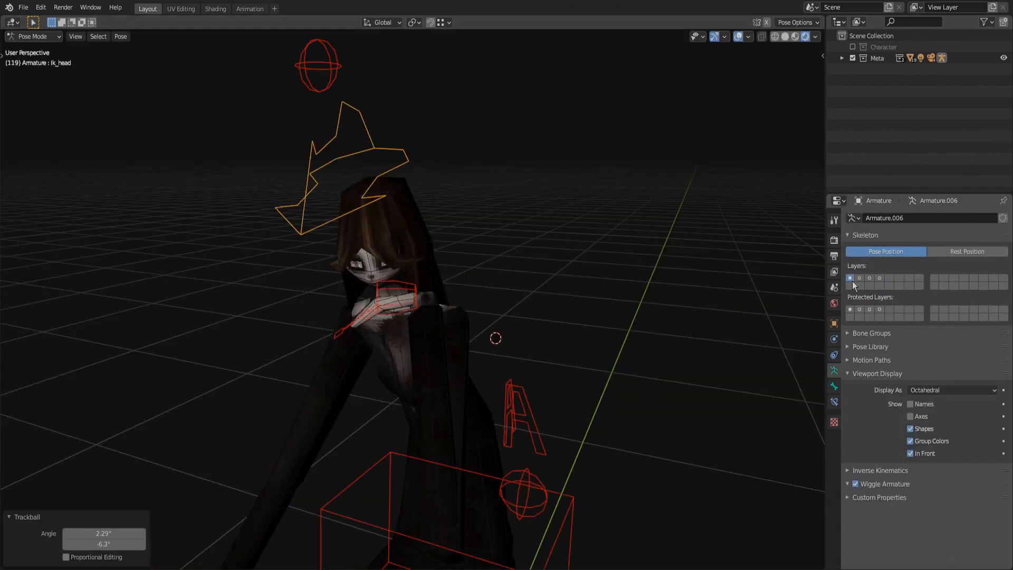
Step: Show the finished rig's second, third and fourth bone layers one after another
click(858, 280)
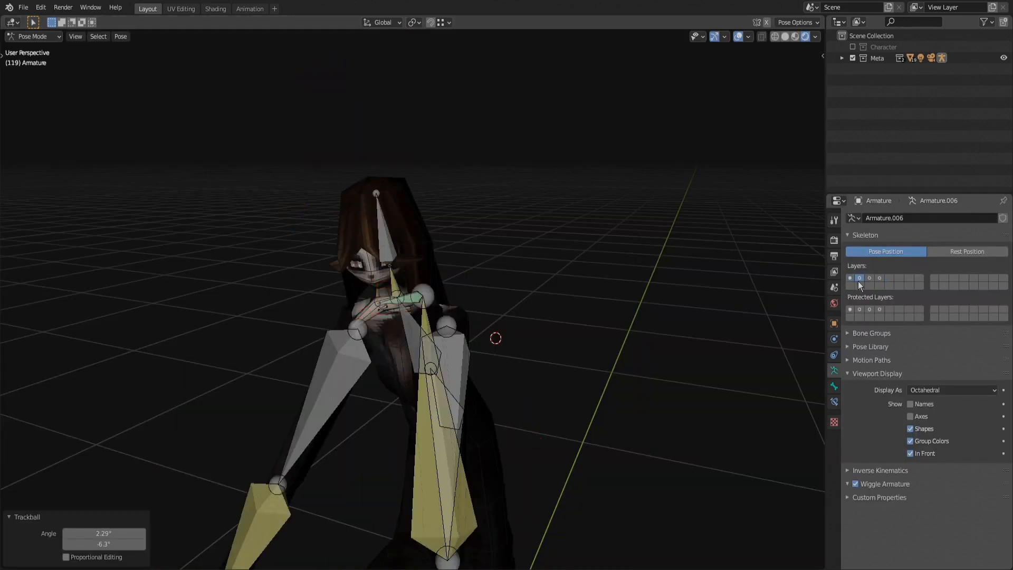
click(868, 278)
click(875, 281)
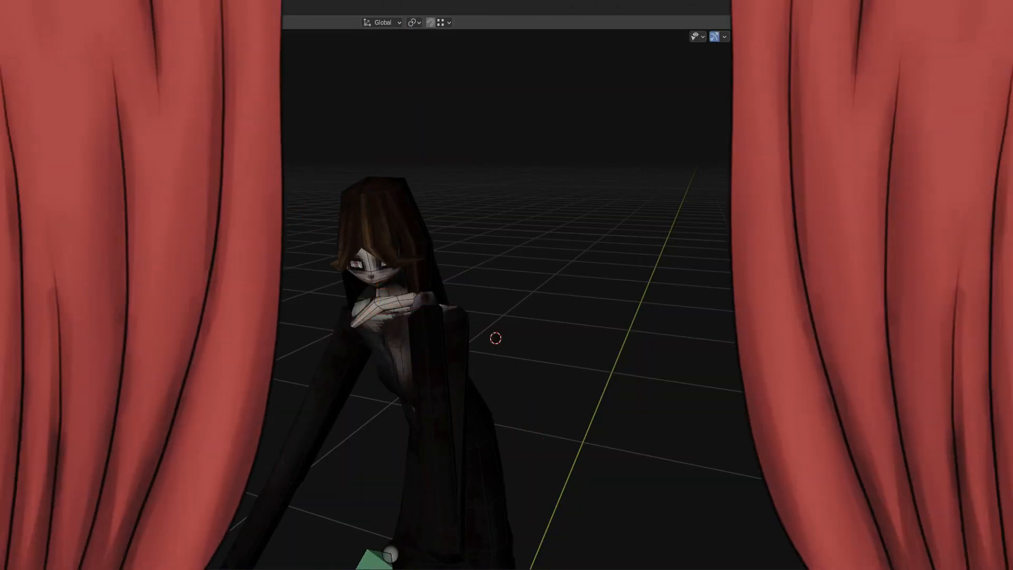